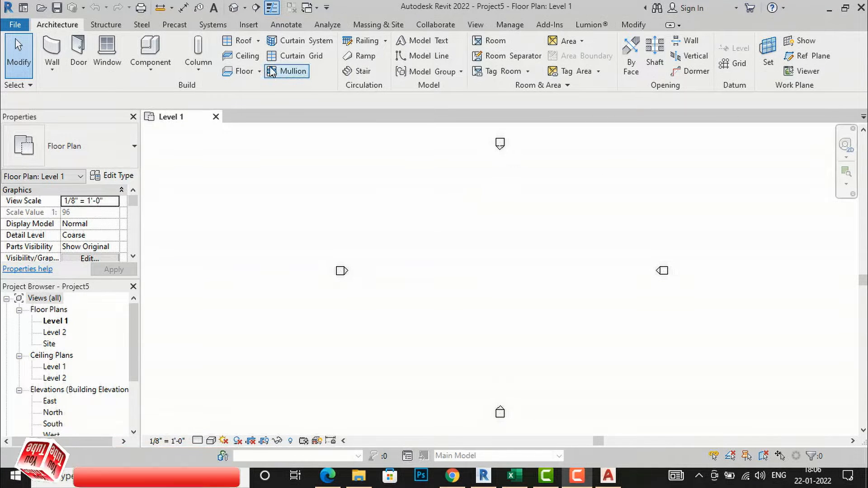
# - Start a CAD import and delete the duplicate file Ground floor.dwg, modified at 18:04, from the DR FAIZ folder
pyautogui.click(249, 25)
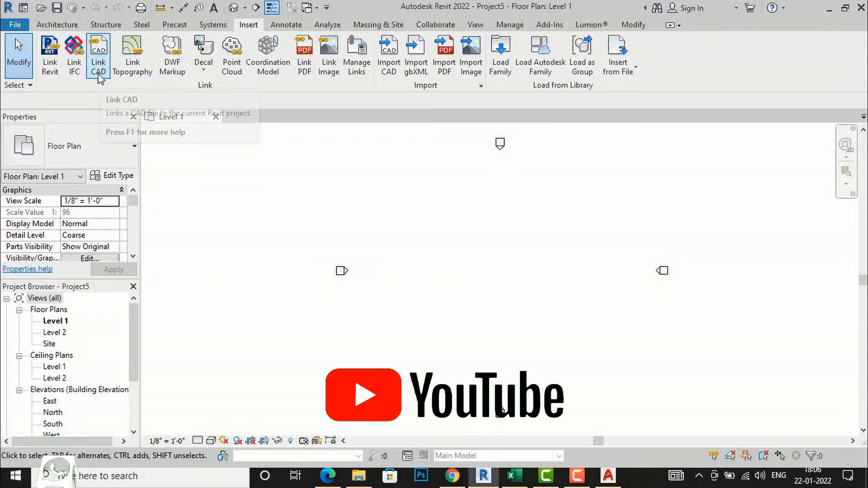
pyautogui.click(389, 68)
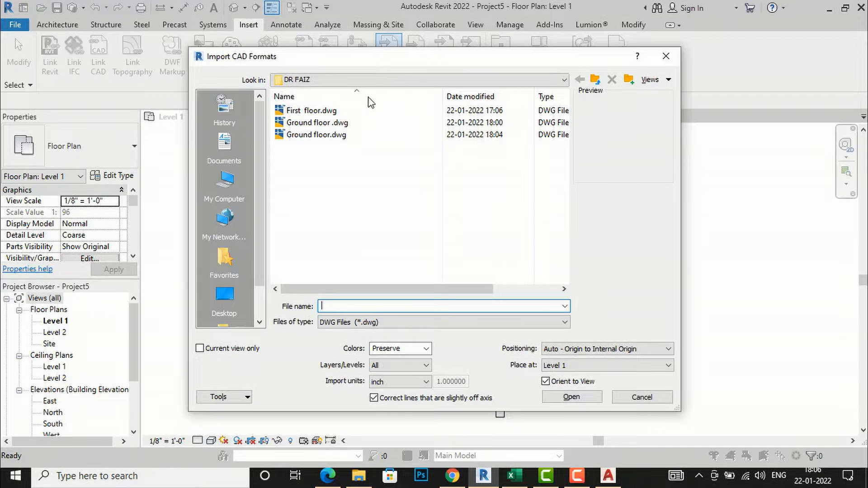
pyautogui.click(335, 138)
pyautogui.rightClick(335, 139)
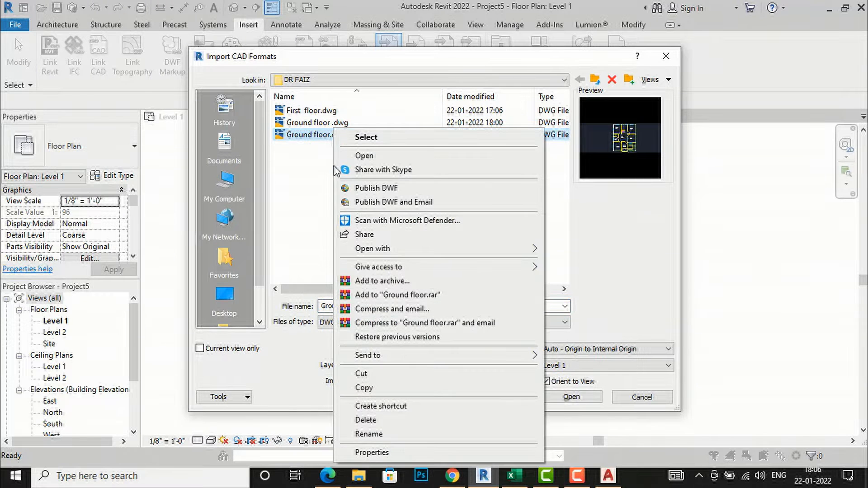
pyautogui.click(366, 420)
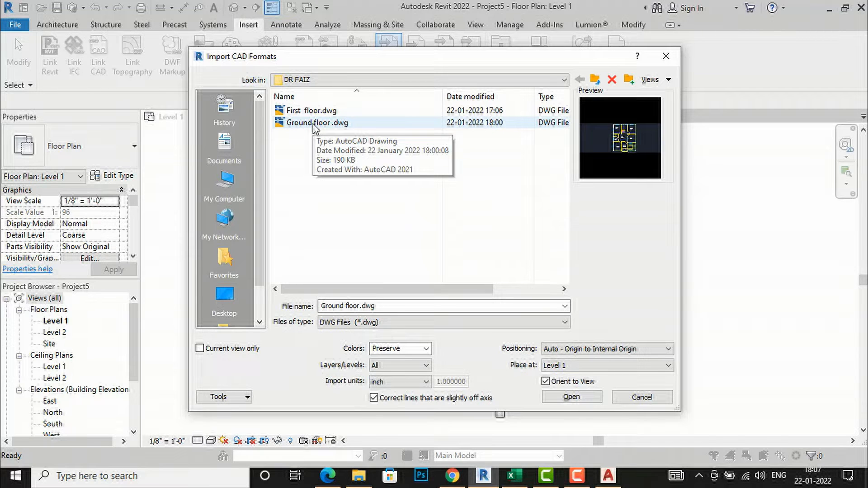
# - Import "Ground floor .dwg" with Preserve colors, All layers, inch units and Auto - Origin to Internal Origin positioning at Level 1
pyautogui.click(316, 125)
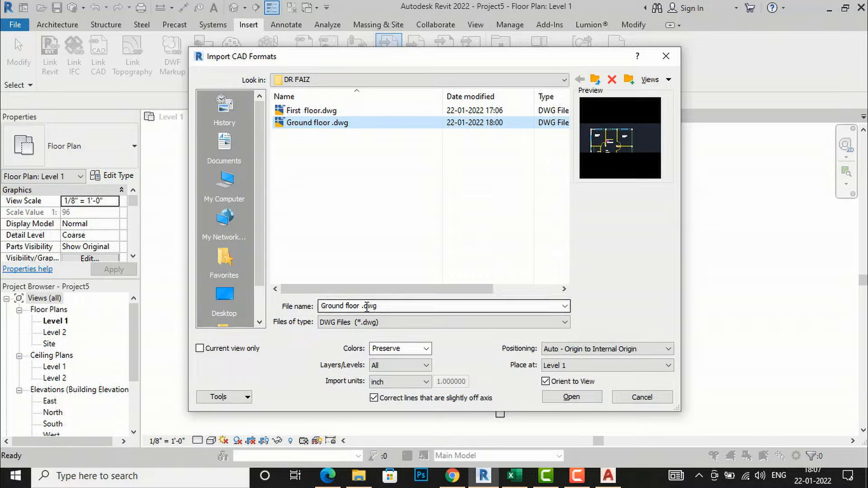
pyautogui.click(420, 327)
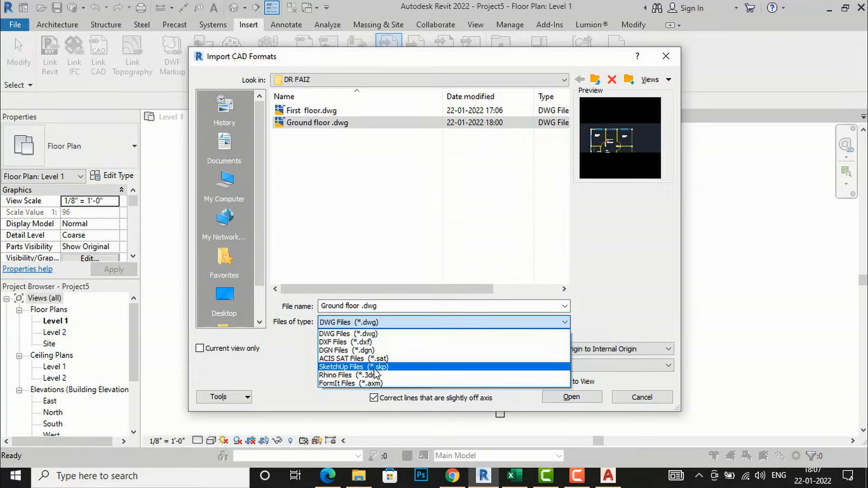
pyautogui.click(379, 322)
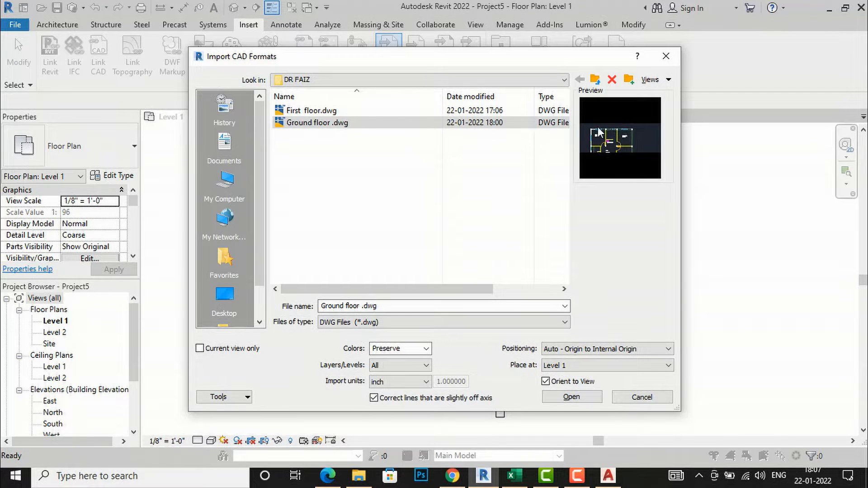
pyautogui.click(427, 349)
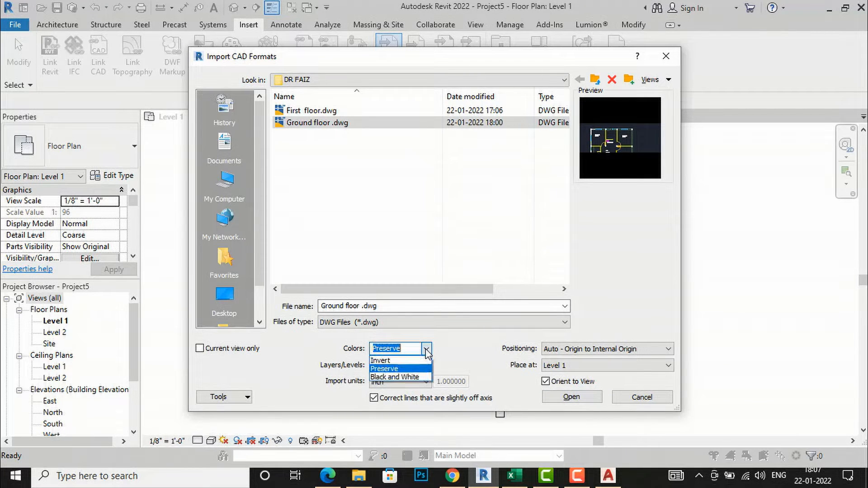
pyautogui.click(379, 369)
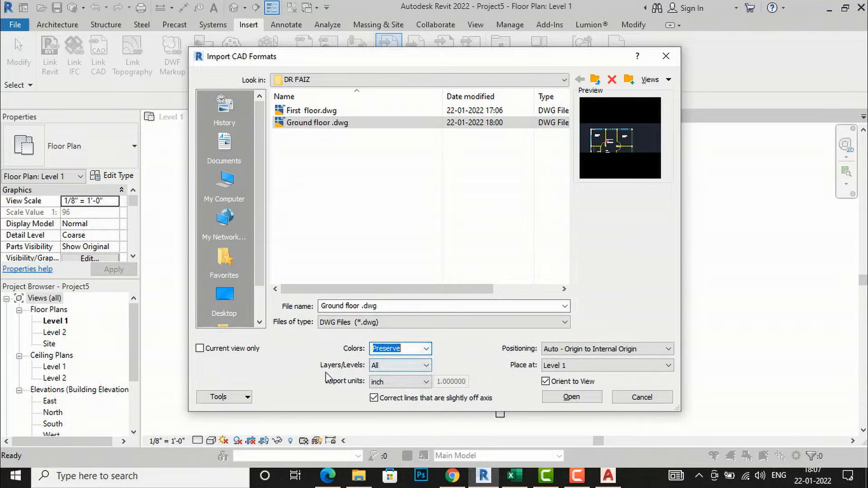
pyautogui.click(392, 366)
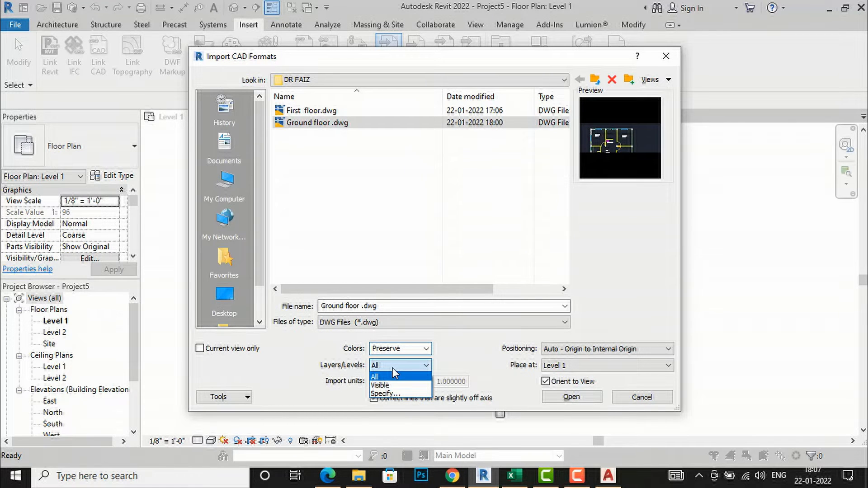
pyautogui.click(319, 377)
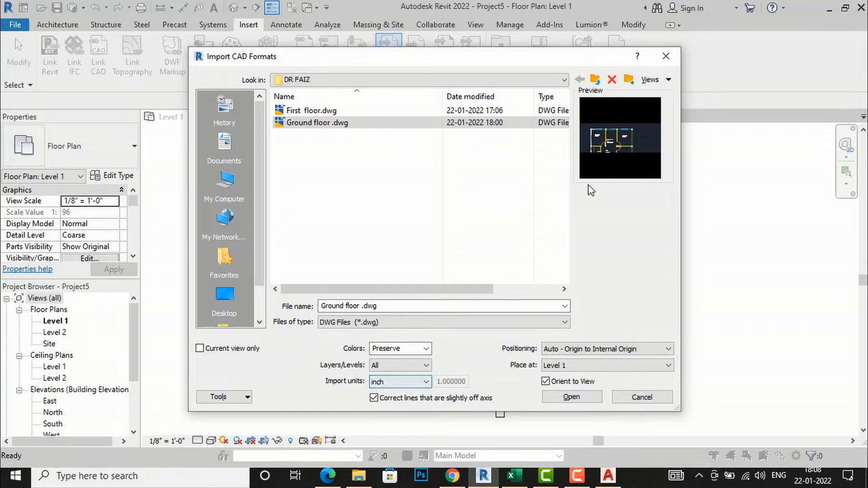
pyautogui.click(398, 379)
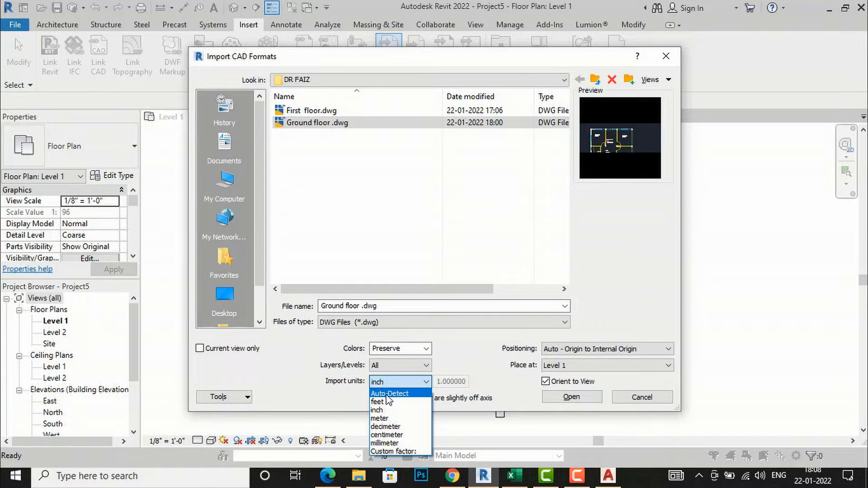
pyautogui.click(302, 350)
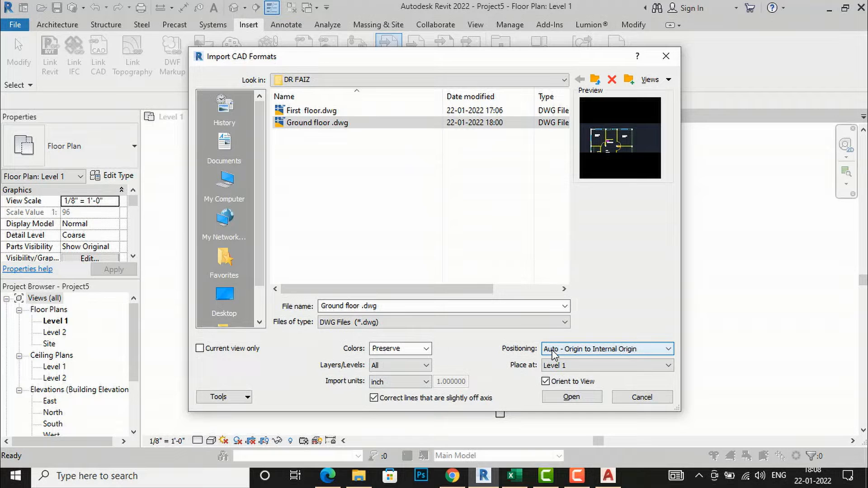
pyautogui.click(607, 353)
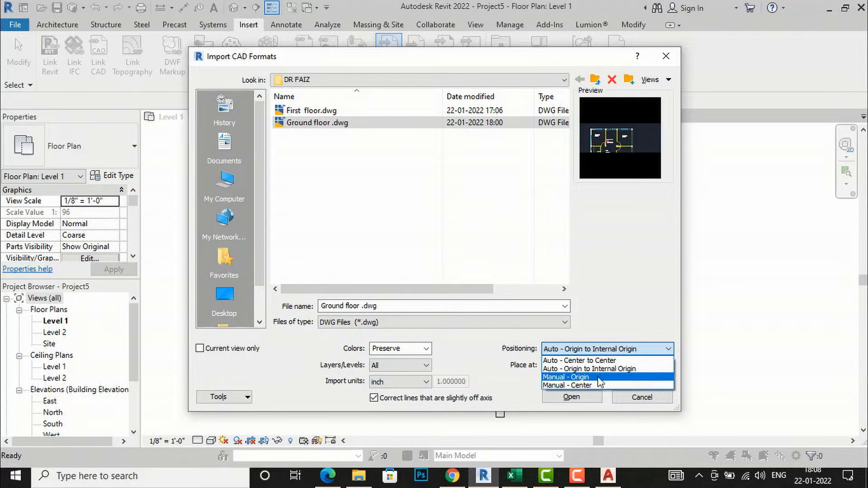
pyautogui.click(594, 329)
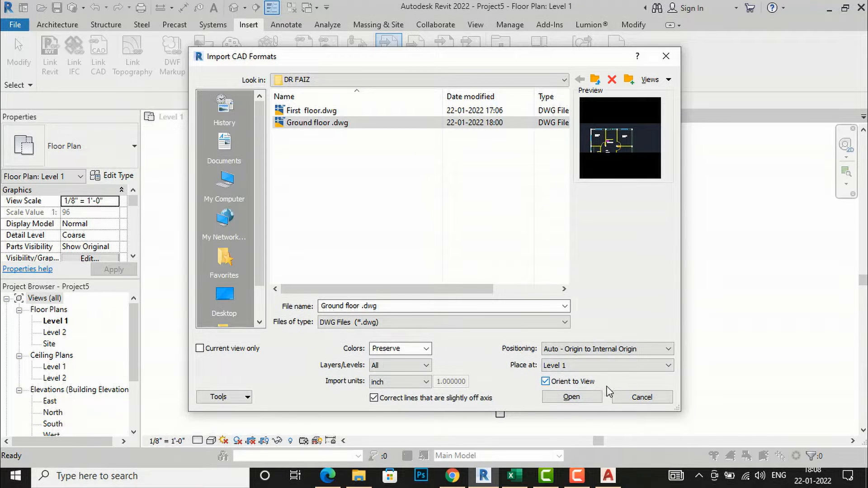
pyautogui.click(577, 400)
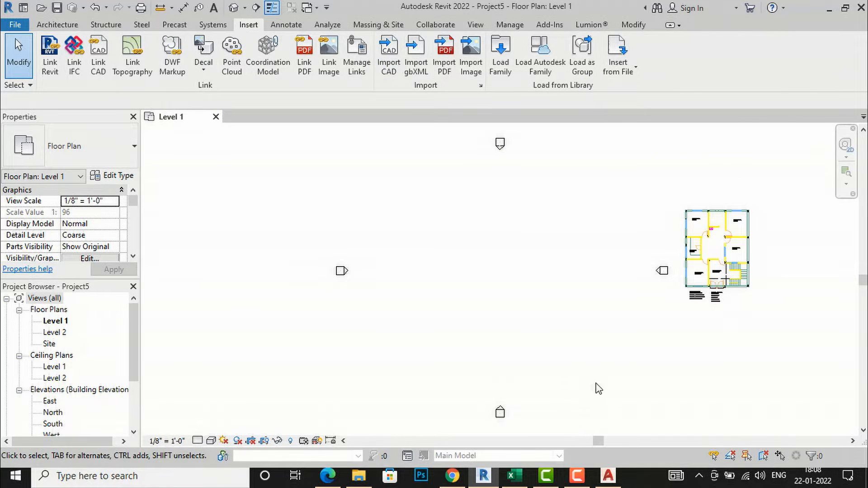
# - Unpin the imported ground floor drawing and move its plan between the elevation markers
pyautogui.click(721, 294)
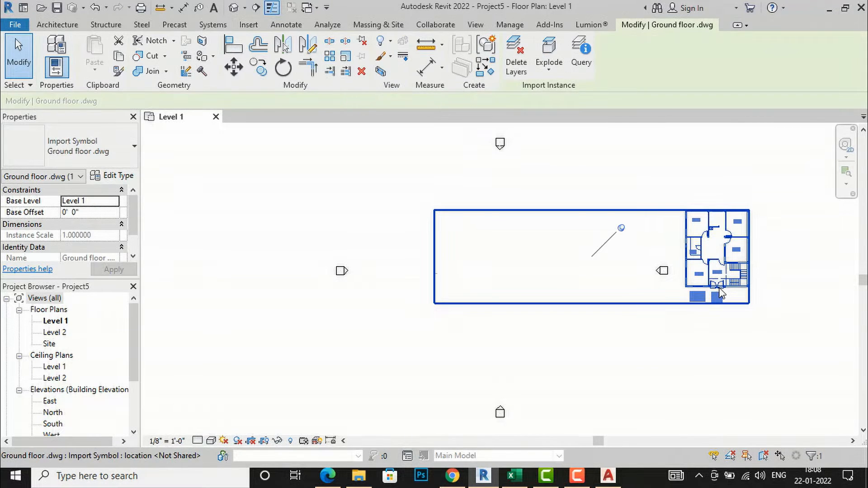
pyautogui.click(622, 229)
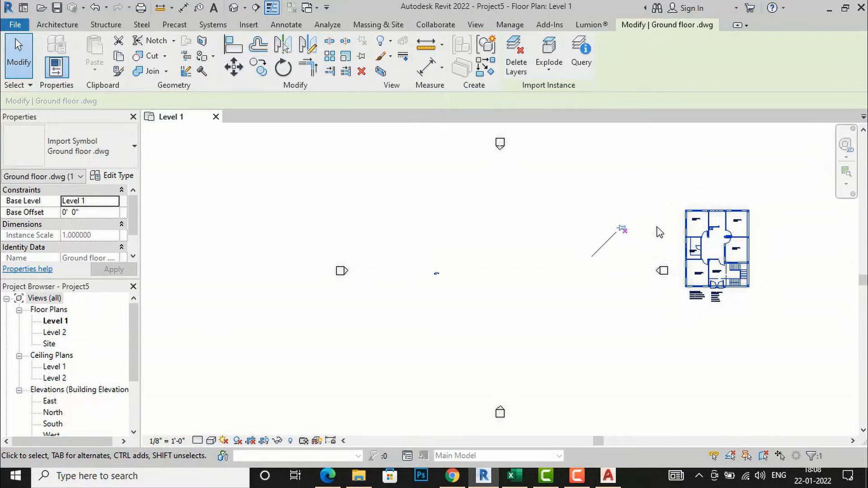
pyautogui.moveTo(687, 227); pyautogui.dragTo(462, 241)
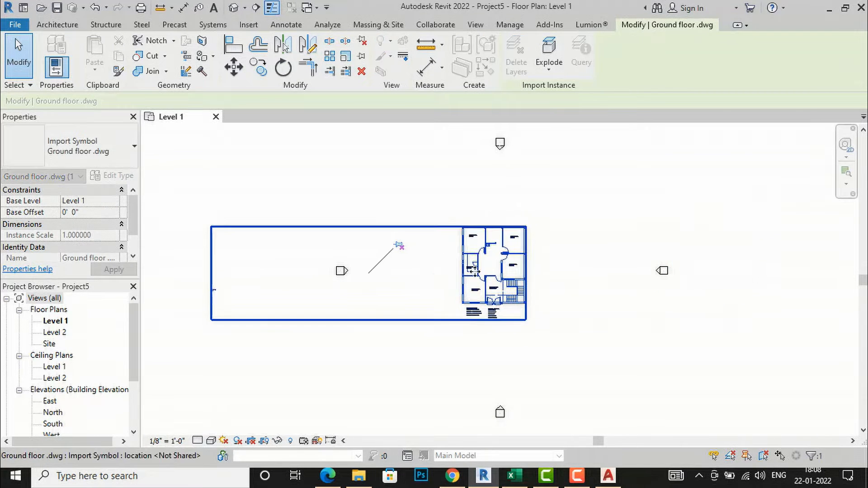
pyautogui.click(596, 319)
# - Delete the colored ground floor import from the Level 1 plan
pyautogui.scroll(2, 503, 256)
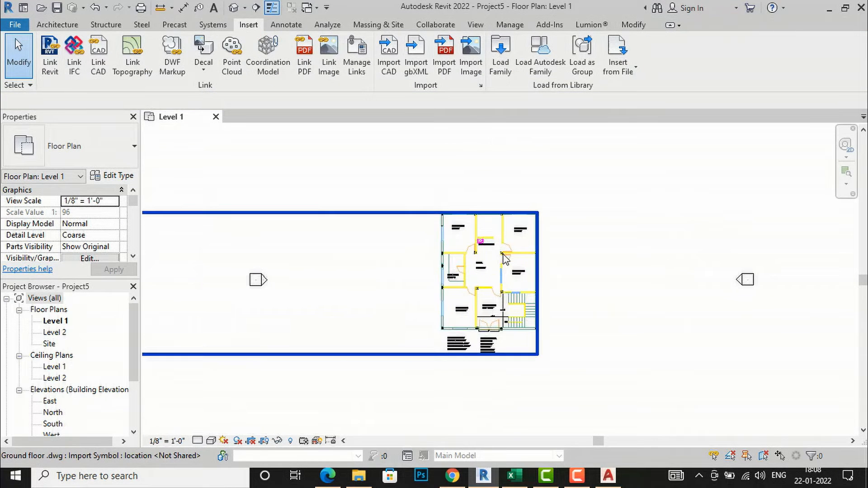
pyautogui.click(477, 259)
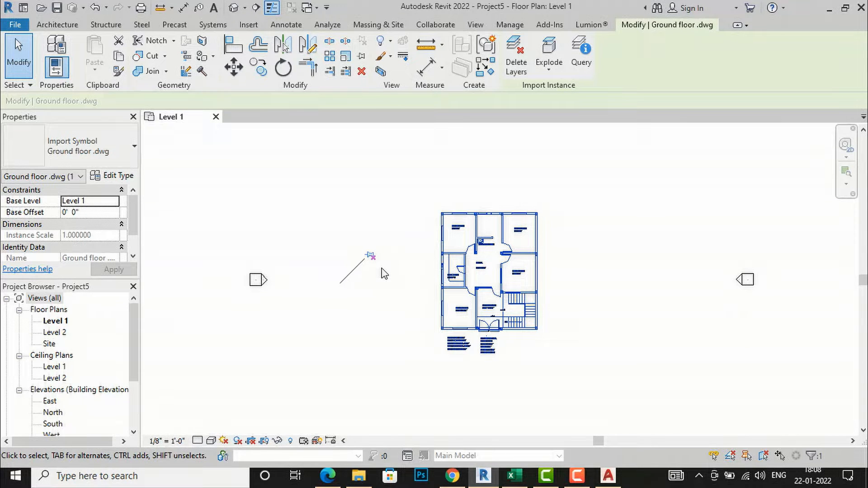
pyautogui.press('Delete')
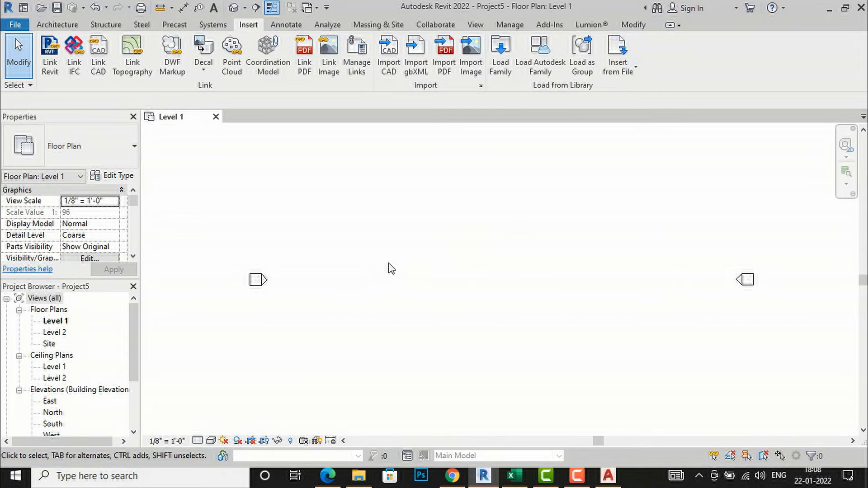
# - Import "Ground floor .dwg" again with the colors set to Black and White
pyautogui.scroll(-2, 425, 271)
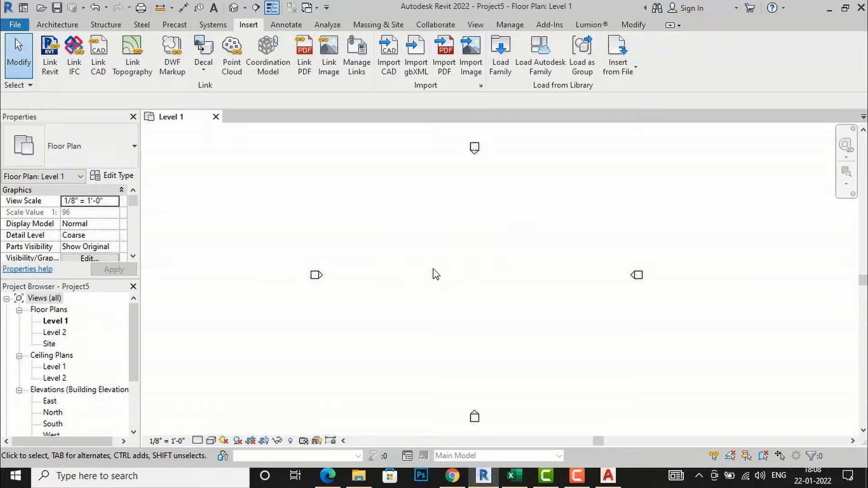
pyautogui.click(393, 72)
pyautogui.click(329, 122)
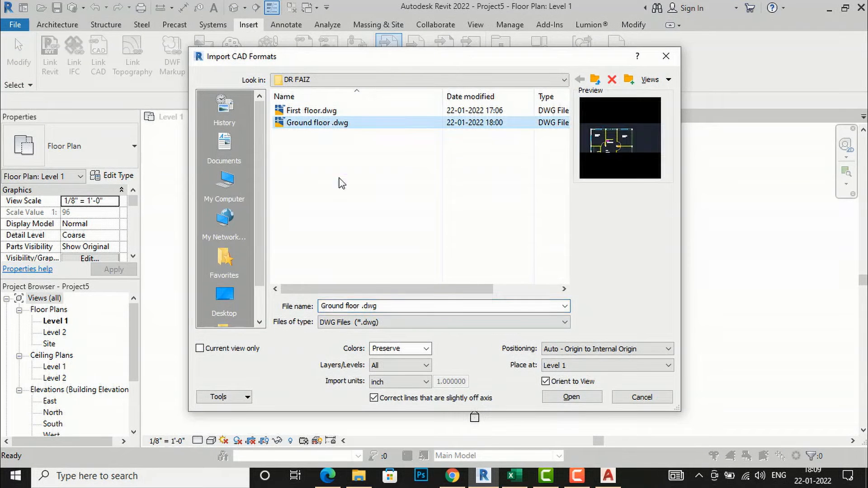
pyautogui.click(426, 349)
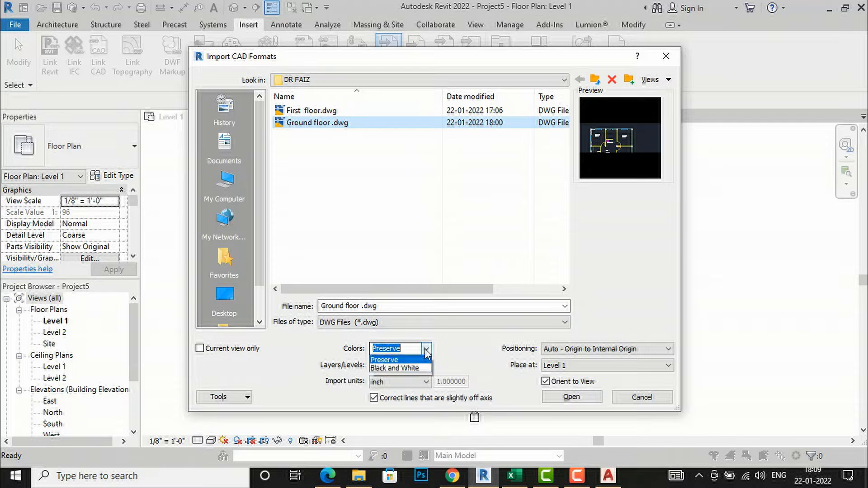
pyautogui.click(416, 378)
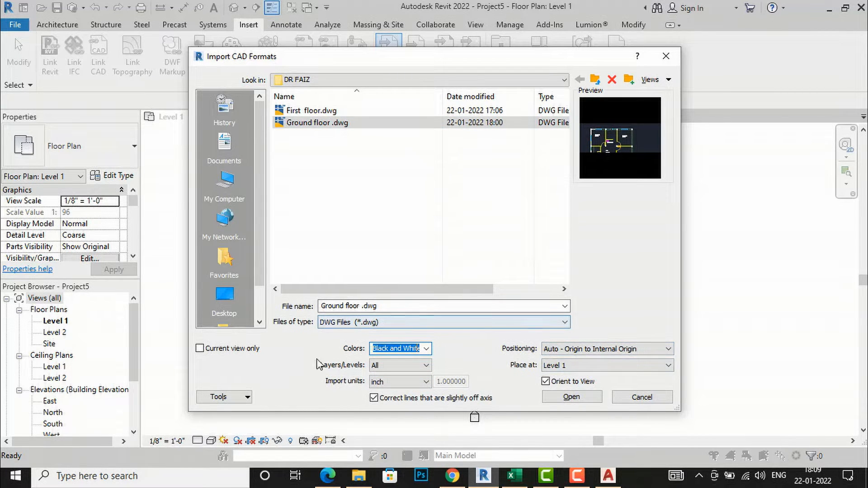
pyautogui.click(572, 398)
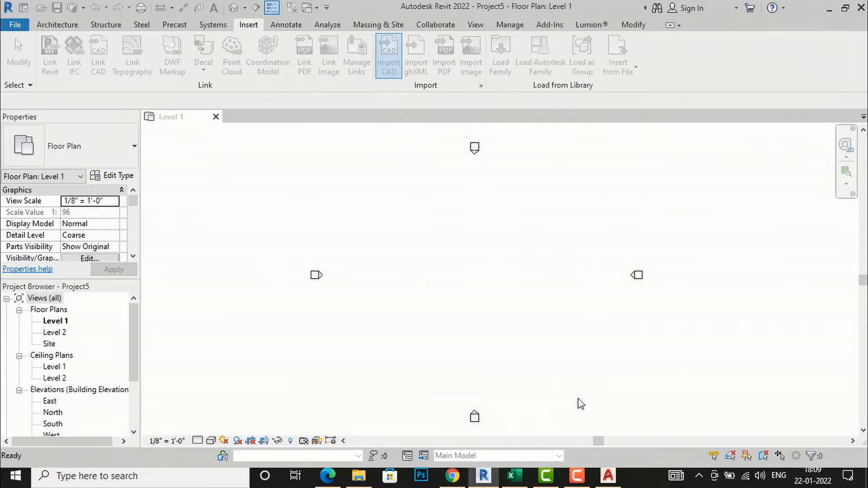
# - Unpin the black-and-white ground floor drawing and center its plan between the four elevation markers
pyautogui.scroll(3, 737, 271)
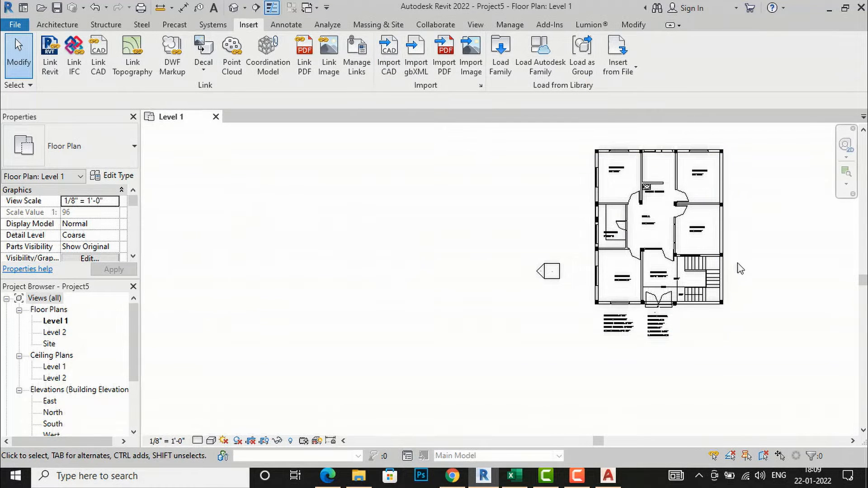
pyautogui.click(693, 209)
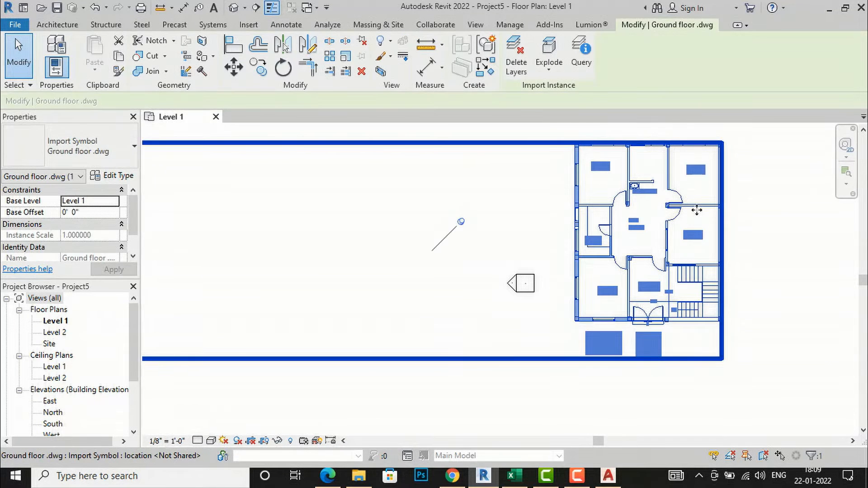
pyautogui.scroll(-1, 681, 212)
pyautogui.click(498, 221)
pyautogui.scroll(-2, 615, 262)
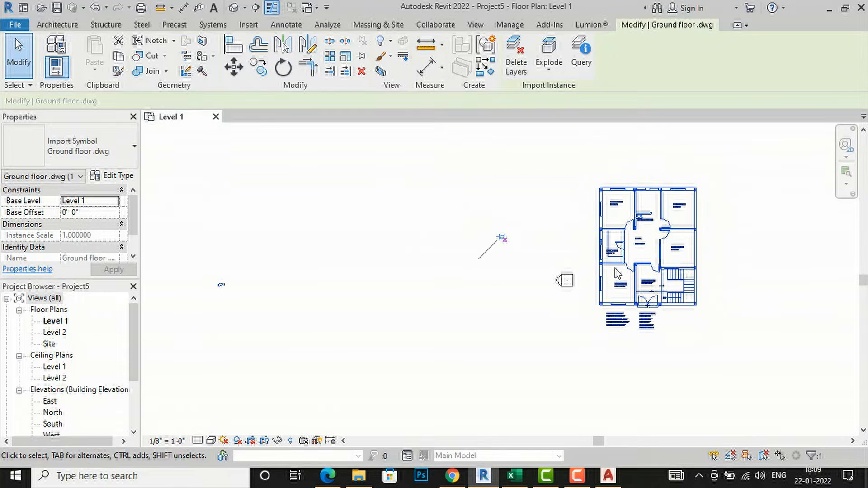
pyautogui.moveTo(616, 263); pyautogui.dragTo(341, 284)
pyautogui.scroll(-2, 470, 294)
pyautogui.moveTo(441, 281); pyautogui.dragTo(410, 283)
pyautogui.click(490, 340)
# - Delete the black-and-white ground floor import from the Level 1 plan
pyautogui.scroll(3, 408, 293)
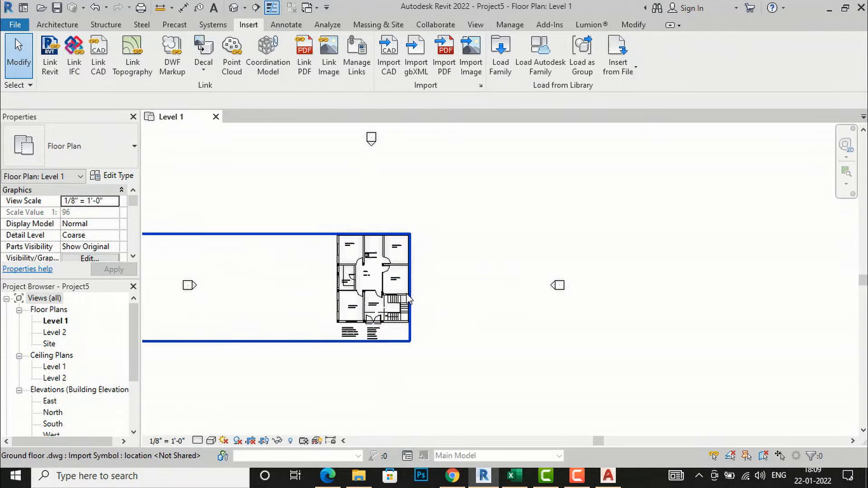
pyautogui.scroll(2, 328, 251)
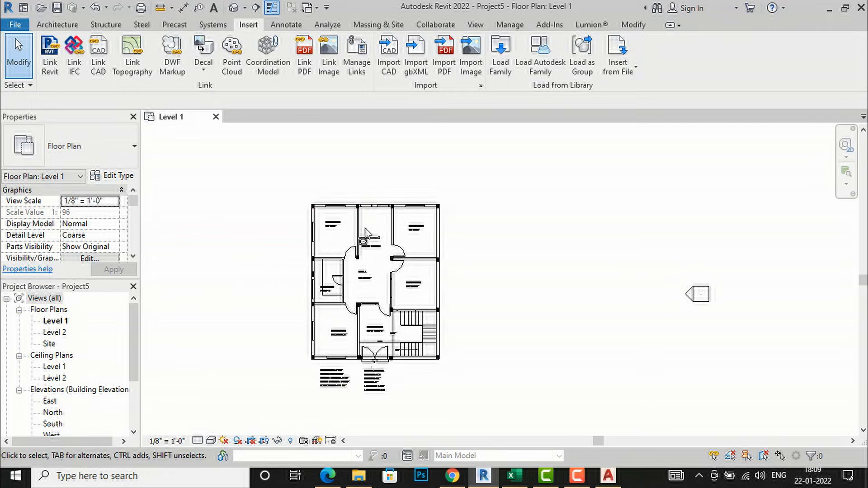
pyautogui.click(364, 240)
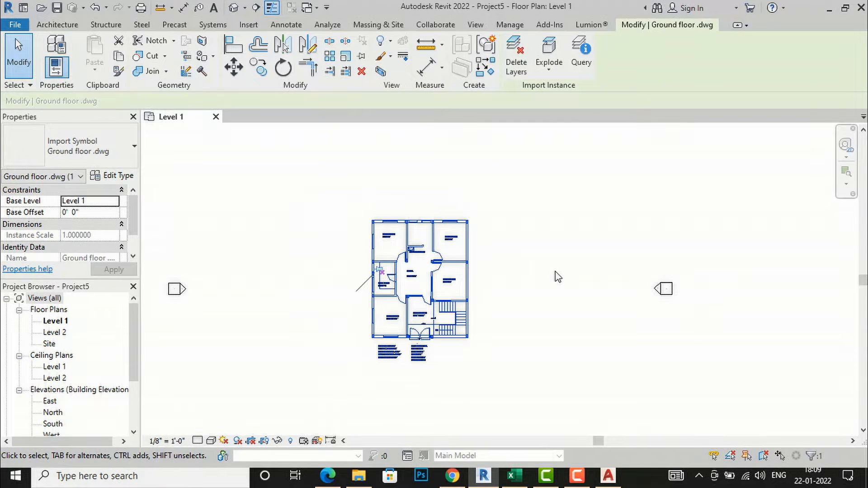
pyautogui.press('Delete')
# - Import "Ground floor .dwg" into the Level 1 plan with the colors set to Invert
pyautogui.click(384, 73)
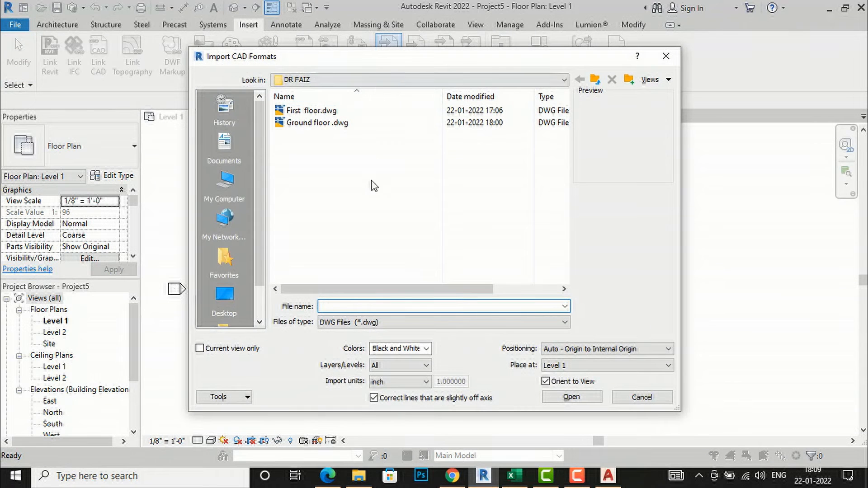
pyautogui.click(302, 124)
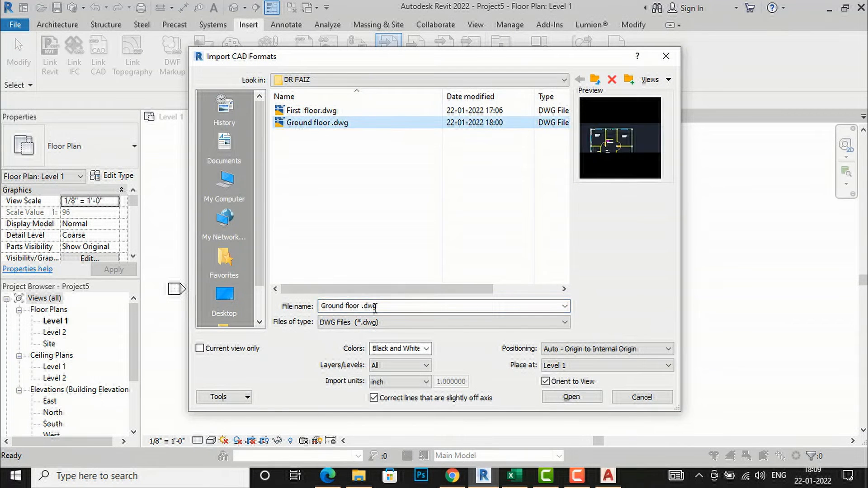
pyautogui.click(426, 349)
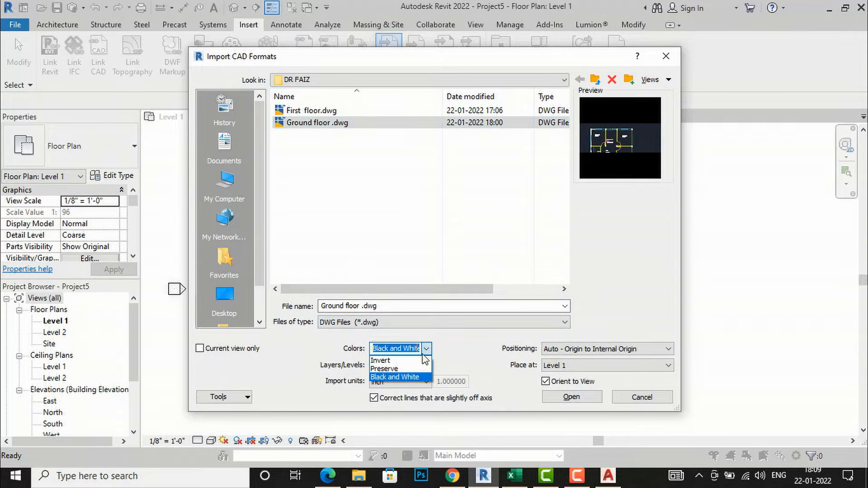
pyautogui.click(395, 369)
pyautogui.click(570, 397)
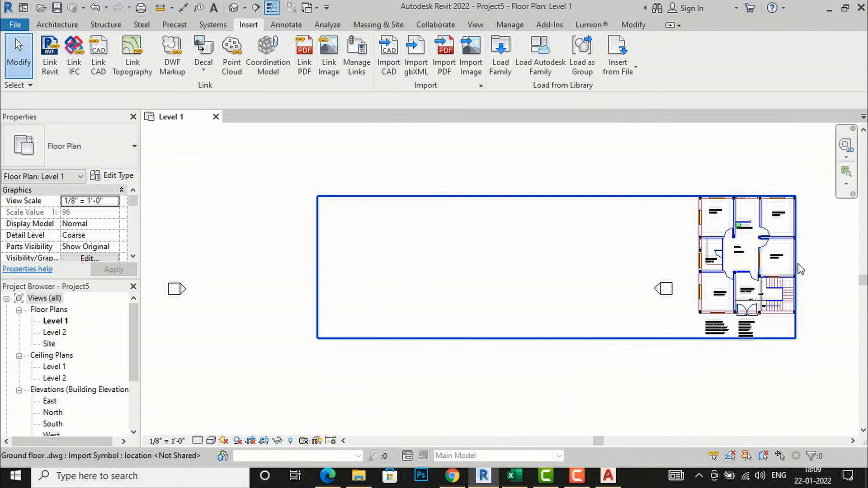
pyautogui.scroll(2, 769, 244)
pyautogui.scroll(-3, 632, 249)
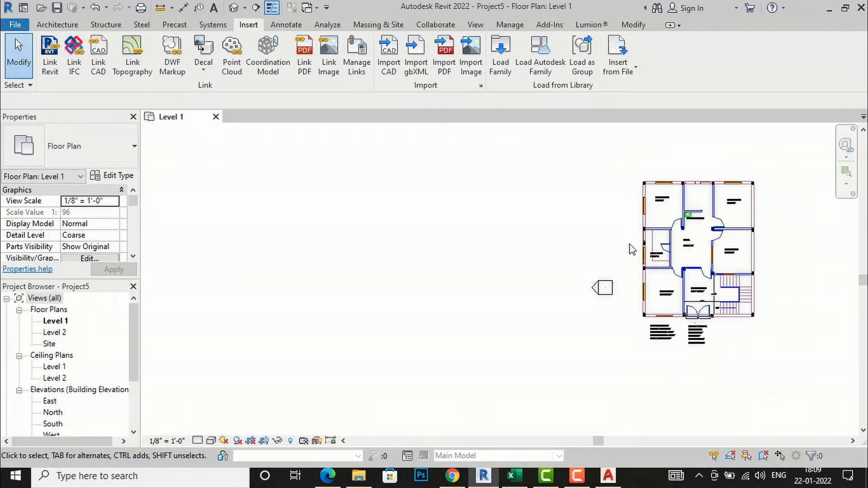
# - Delete the inverted-color ground floor import from the Level 1 plan
pyautogui.click(719, 290)
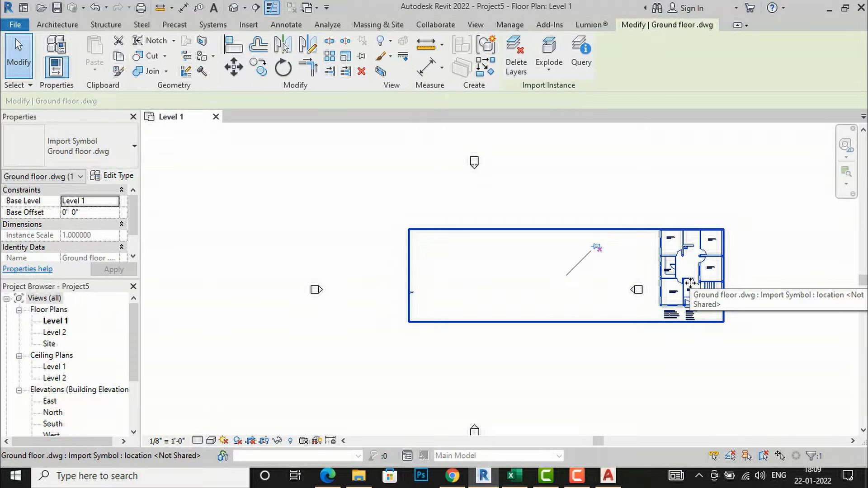
pyautogui.press('Delete')
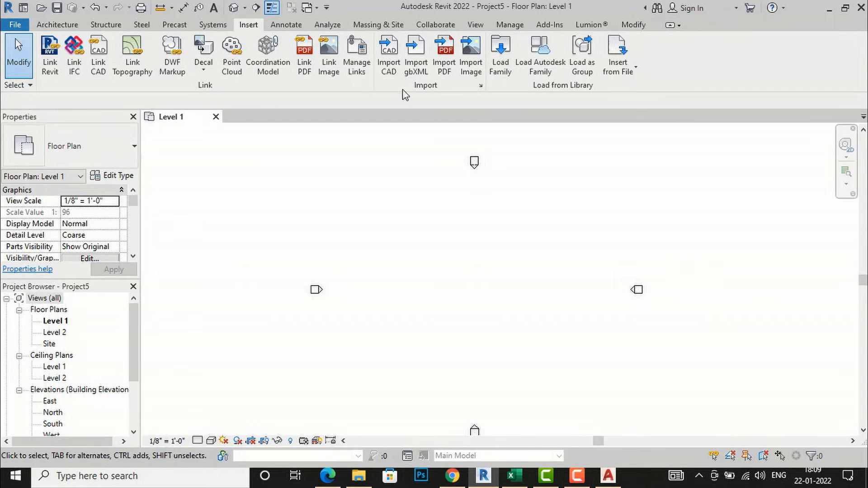
# - Import "Ground floor .dwg" into the Level 1 plan with the colors set to Preserve
pyautogui.click(391, 69)
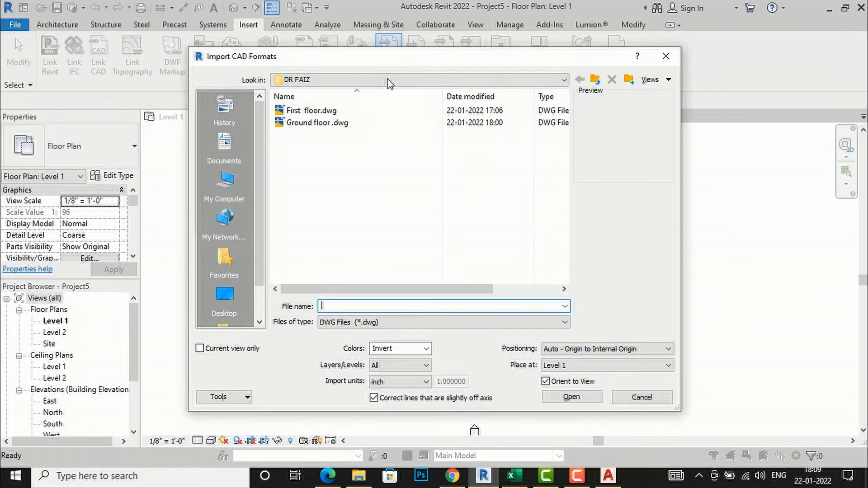
pyautogui.click(336, 123)
pyautogui.click(426, 350)
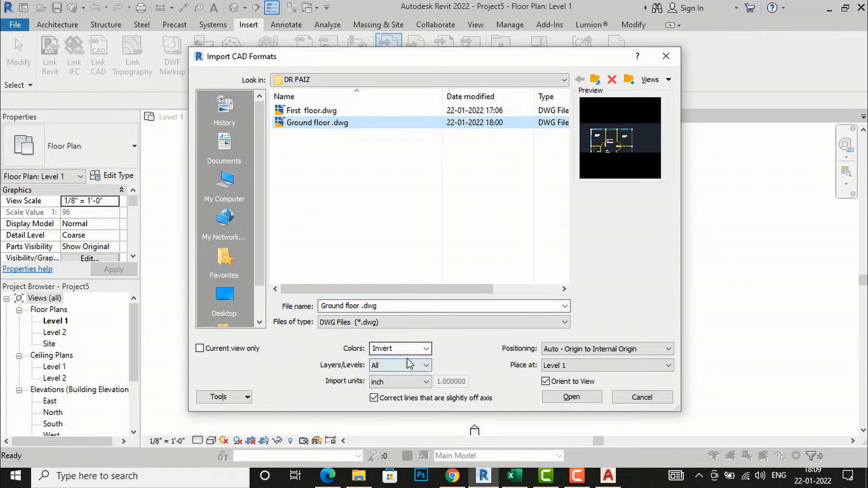
pyautogui.click(384, 357)
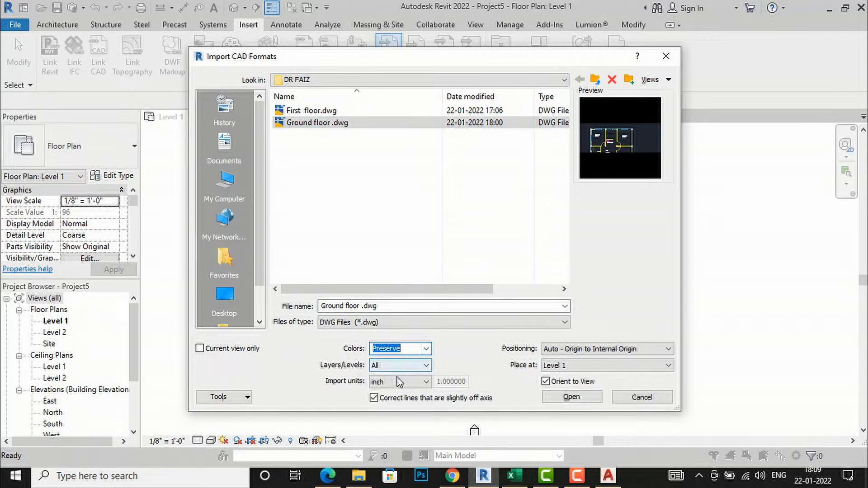
pyautogui.click(571, 397)
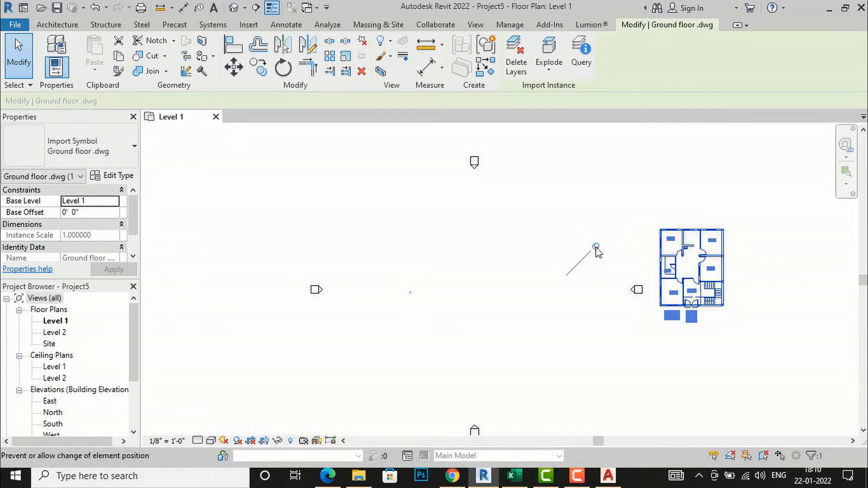
# - Unpin the ground floor drawing with preserved colors and move its plan to the middle of the four elevation markers
pyautogui.moveTo(614, 262); pyautogui.dragTo(380, 283)
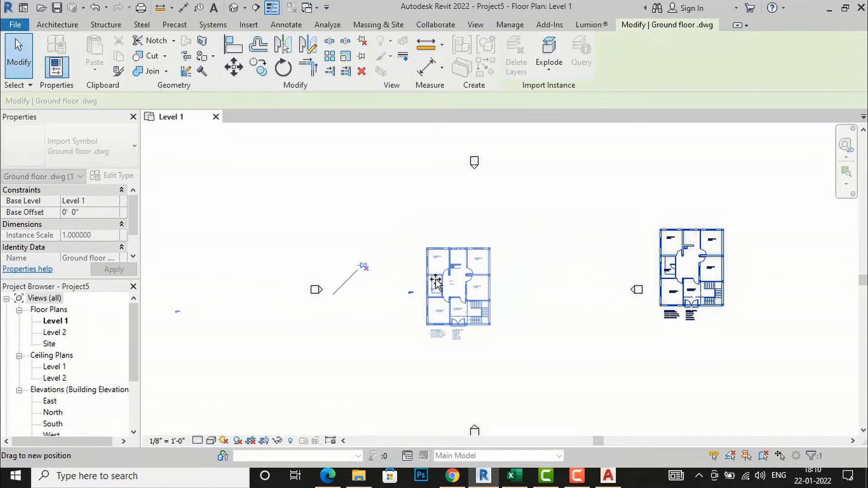
pyautogui.click(433, 366)
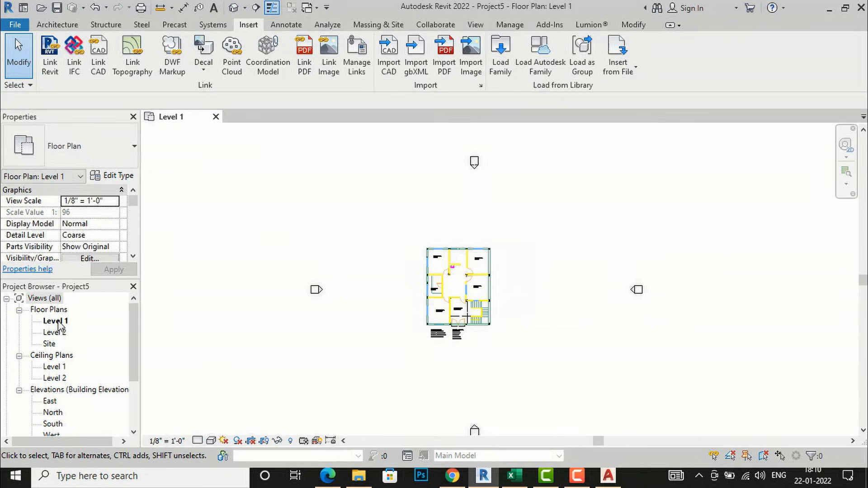
pyautogui.scroll(3, 412, 292)
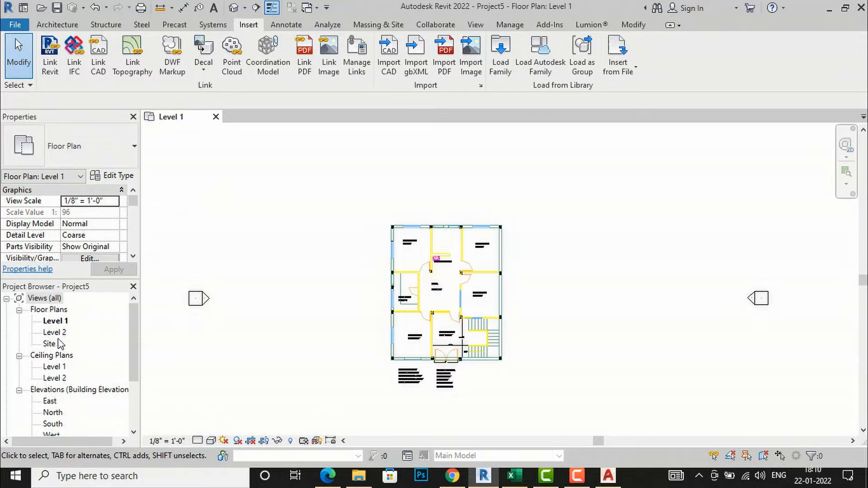
pyautogui.scroll(1, 436, 325)
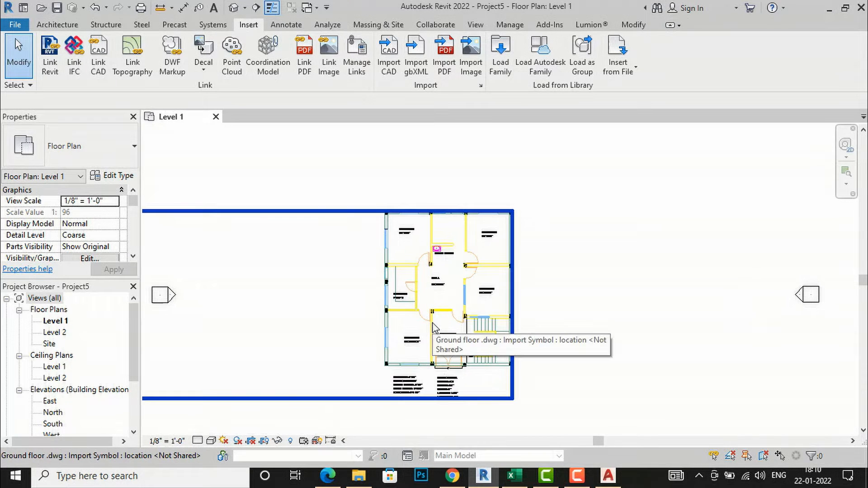
# - Open the Level 2 floor plan and import "First floor.dwg" there with the colors set to Preserve
pyautogui.doubleClick(53, 333)
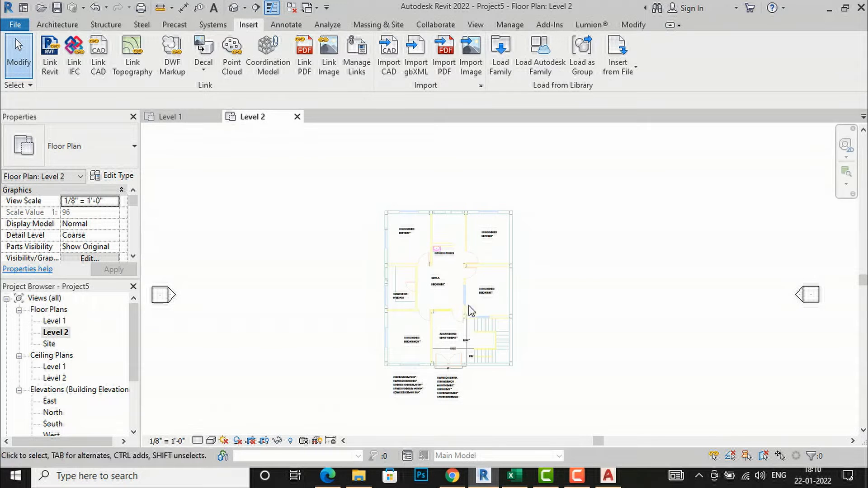
pyautogui.click(388, 57)
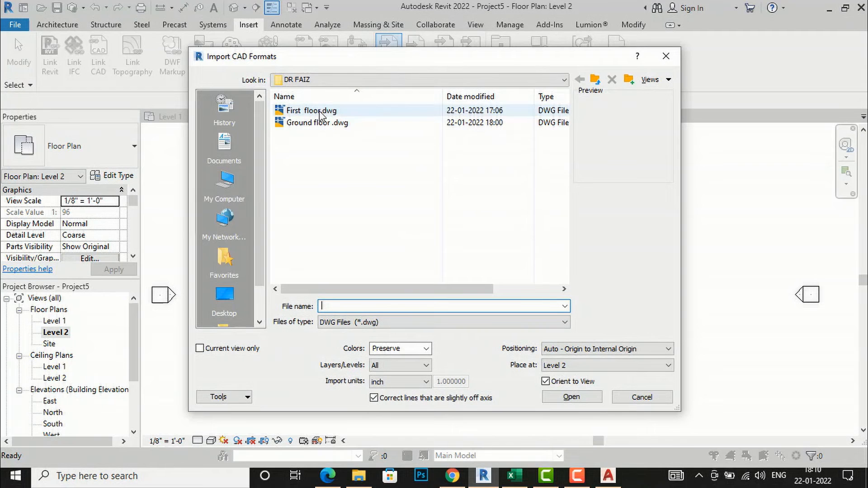
pyautogui.click(320, 115)
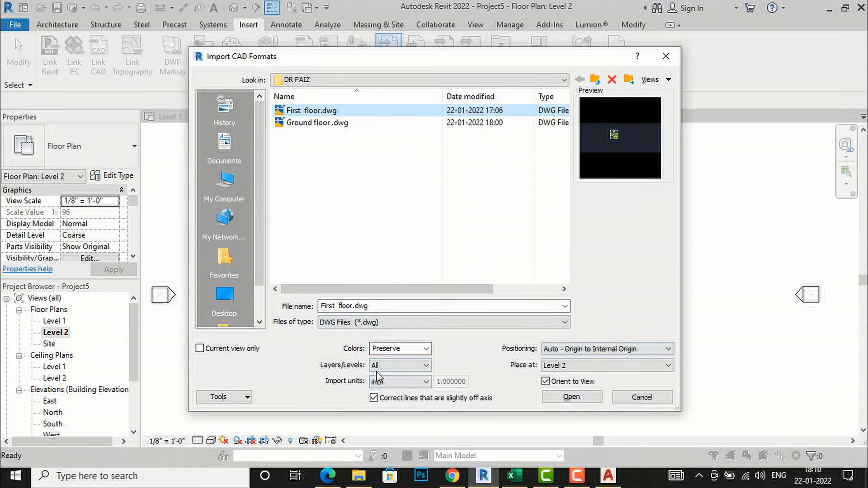
pyautogui.click(580, 398)
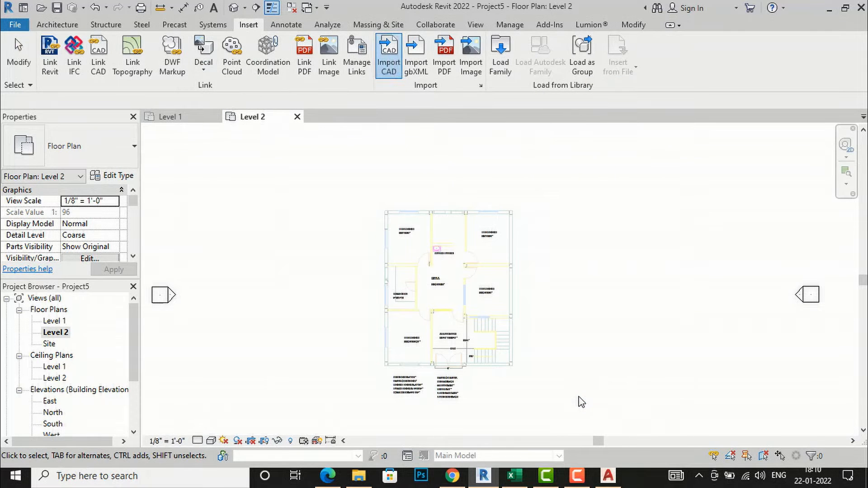
# - Unpin the first floor drawing and place it roughly over the ground floor plan in Level 2
pyautogui.scroll(-3, 551, 296)
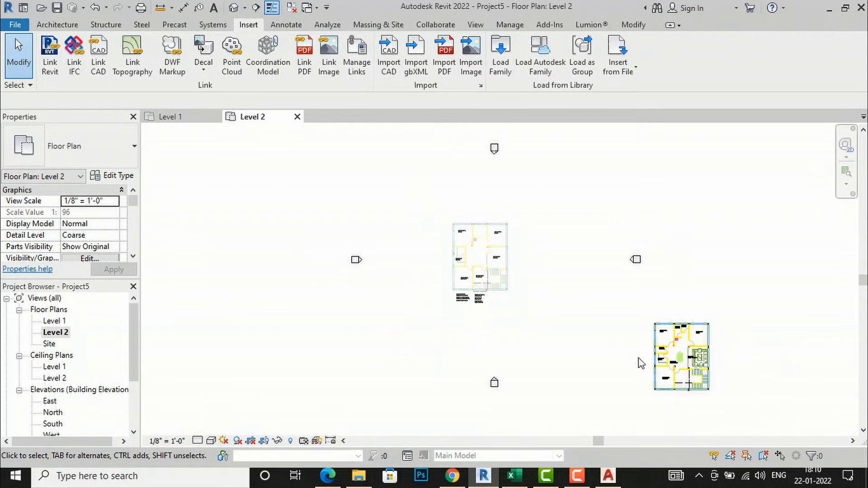
pyautogui.click(662, 362)
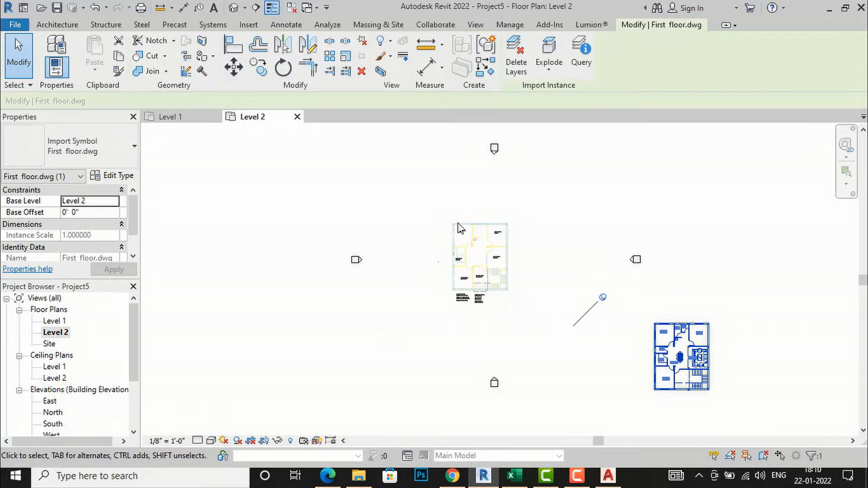
pyautogui.click(603, 298)
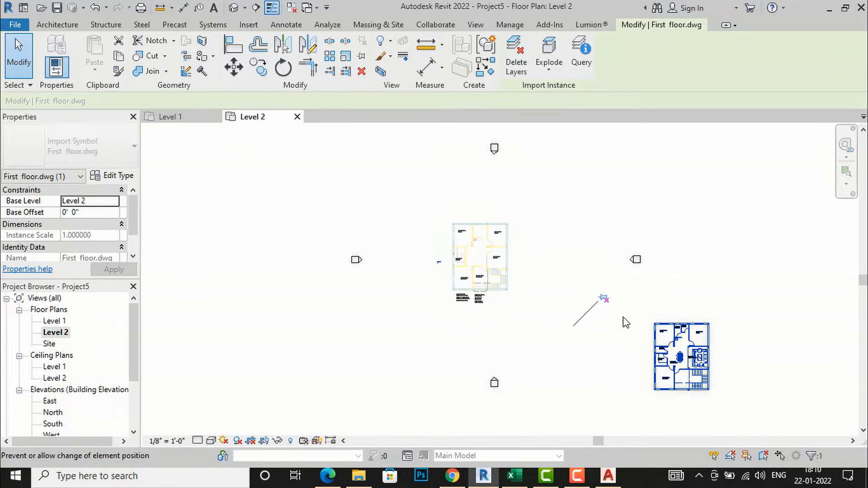
pyautogui.moveTo(655, 335); pyautogui.dragTo(458, 233)
pyautogui.scroll(5, 461, 225)
# - Move the first floor drawing from its upper-left column corner to the matching corner of the ground floor plan
pyautogui.click(235, 71)
pyautogui.scroll(5, 452, 244)
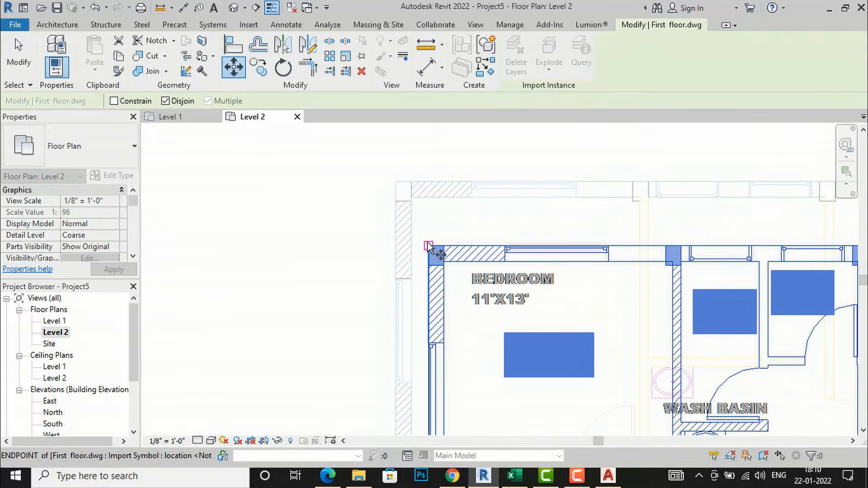
pyautogui.click(429, 247)
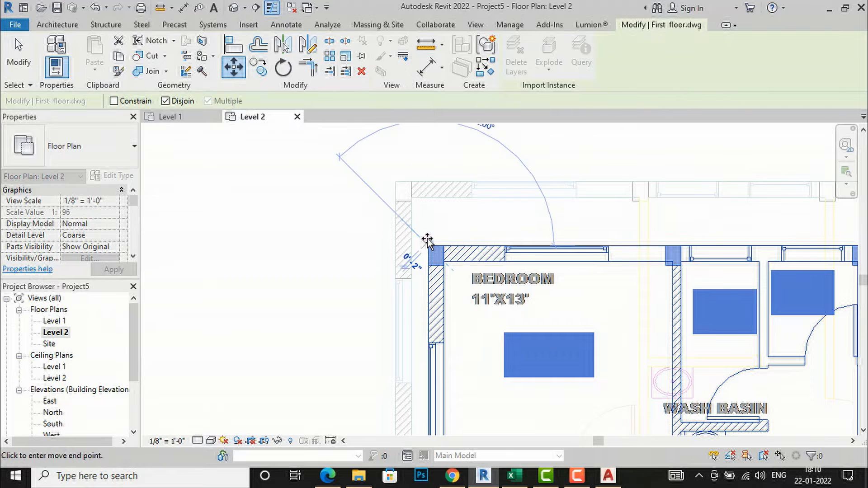
pyautogui.click(398, 182)
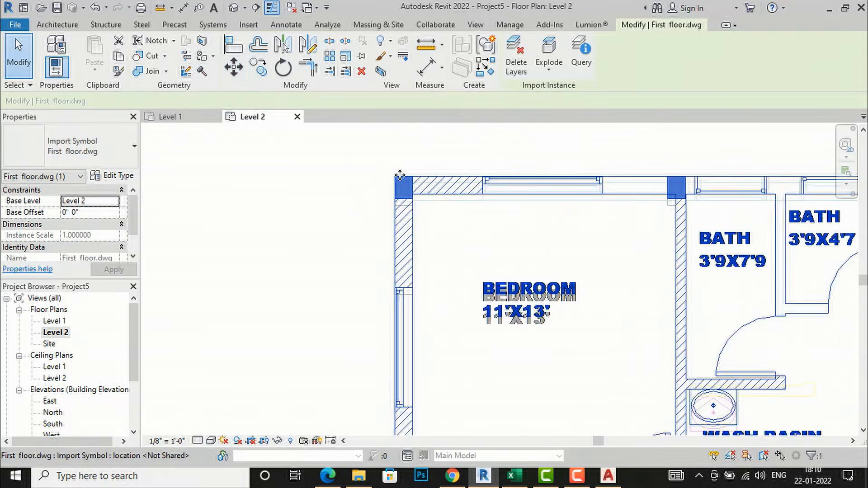
# - Fine-tune the first floor drawing's position so its upper-left corner column coincides with the ground floor's corner
pyautogui.scroll(2, 400, 176)
pyautogui.moveTo(398, 187); pyautogui.dragTo(397, 200)
pyautogui.click(329, 192)
pyautogui.scroll(3, 397, 180)
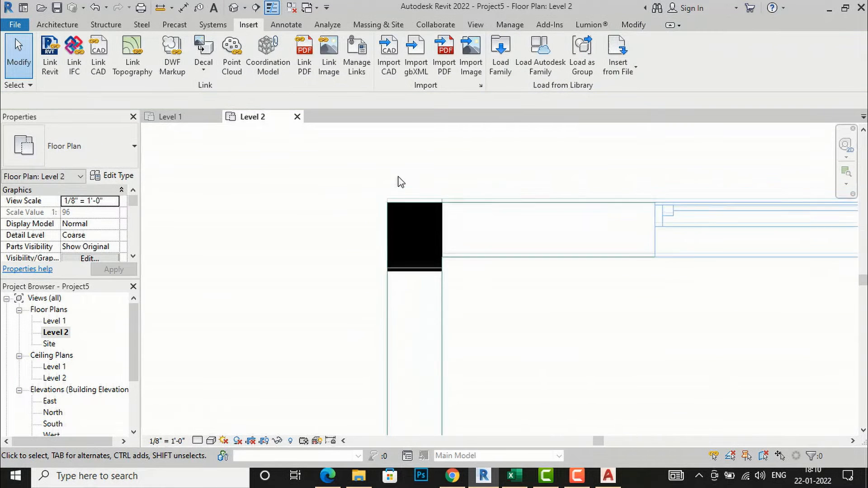
pyautogui.click(408, 207)
pyautogui.scroll(2, 380, 209)
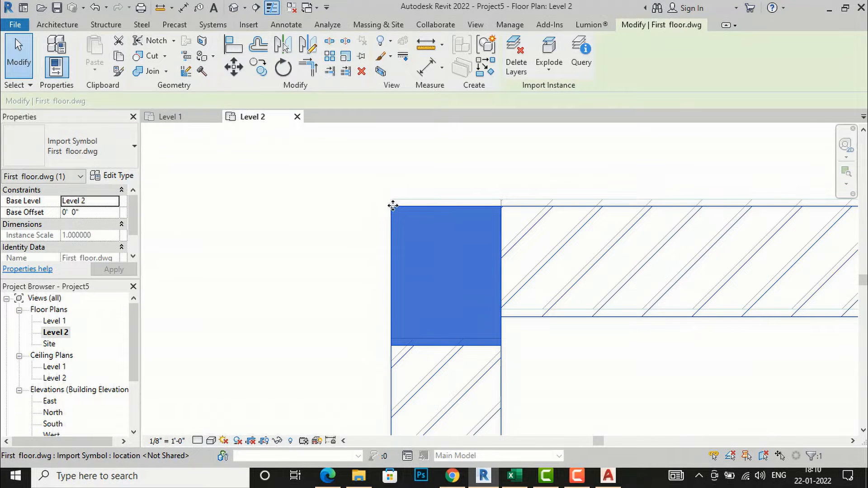
pyautogui.moveTo(392, 199)
pyautogui.mouseDown()
pyautogui.moveTo(394, 190)
pyautogui.moveTo(391, 202)
pyautogui.mouseUp()
pyautogui.click(354, 188)
pyautogui.scroll(-6, 358, 181)
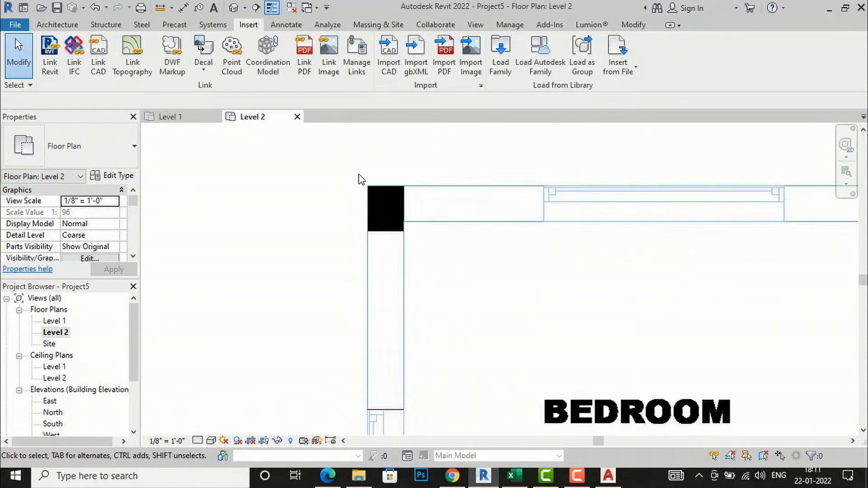
pyautogui.scroll(-5, 360, 175)
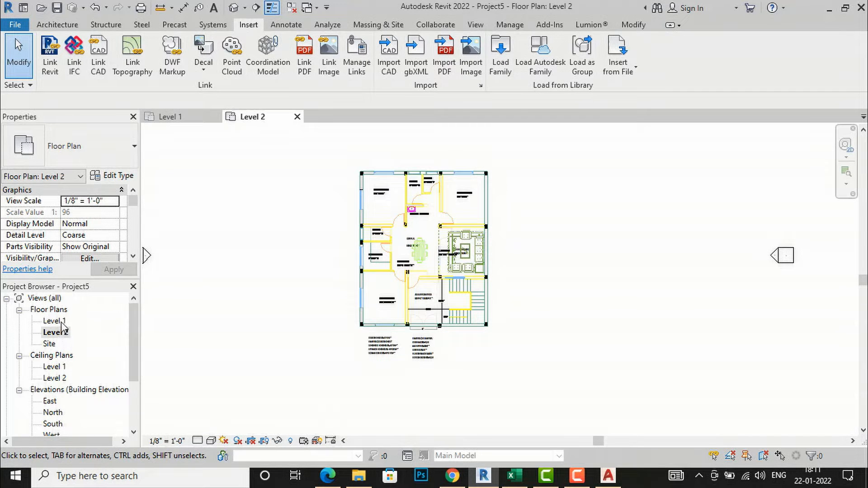
# - In the Level 1 floor plan, start a wall and duplicate the Basic Wall type Generic - 8" as 9"WALL
pyautogui.doubleClick(61, 322)
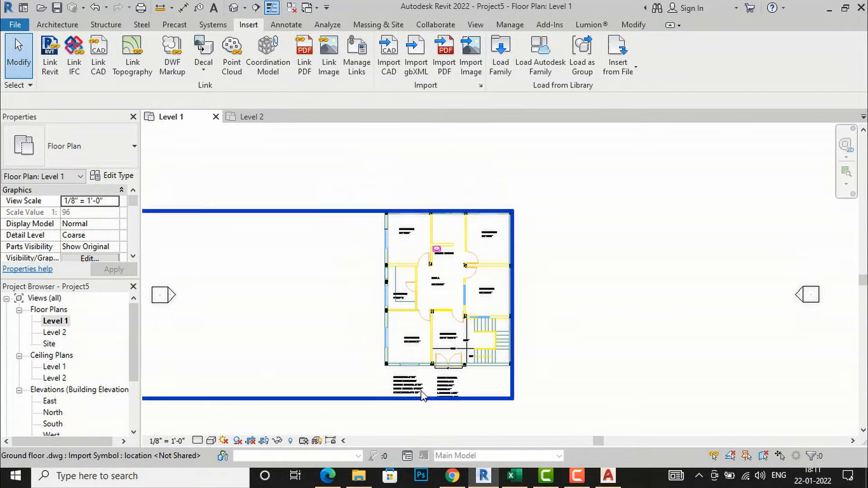
pyautogui.click(59, 26)
pyautogui.click(52, 55)
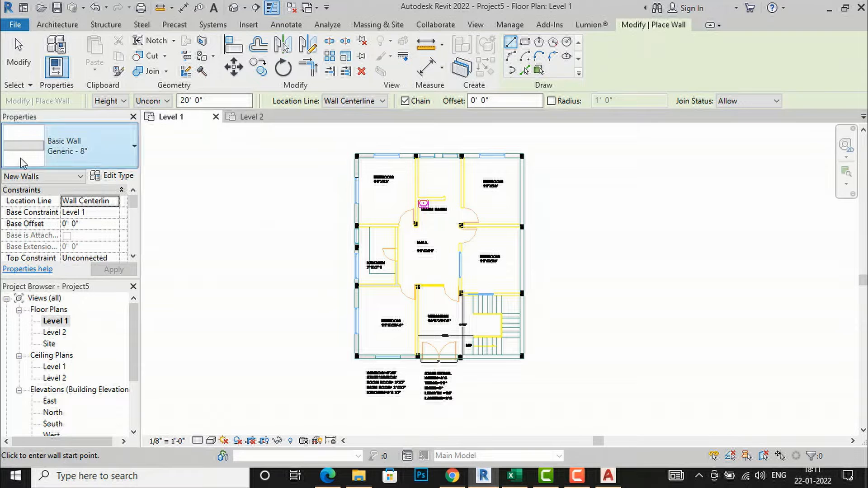
pyautogui.click(119, 176)
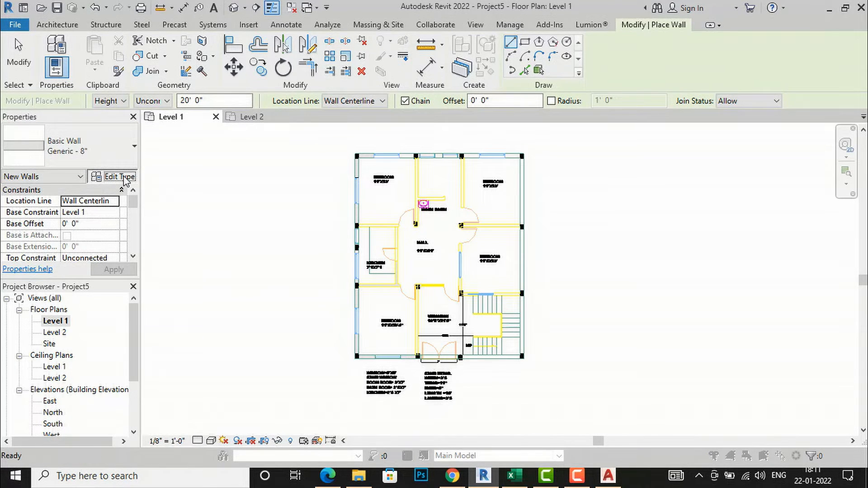
pyautogui.click(304, 126)
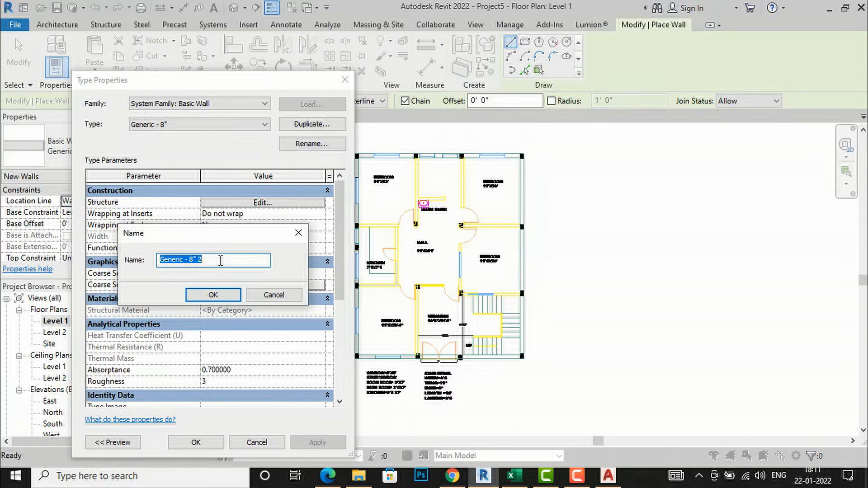
pyautogui.write('9"WALL')
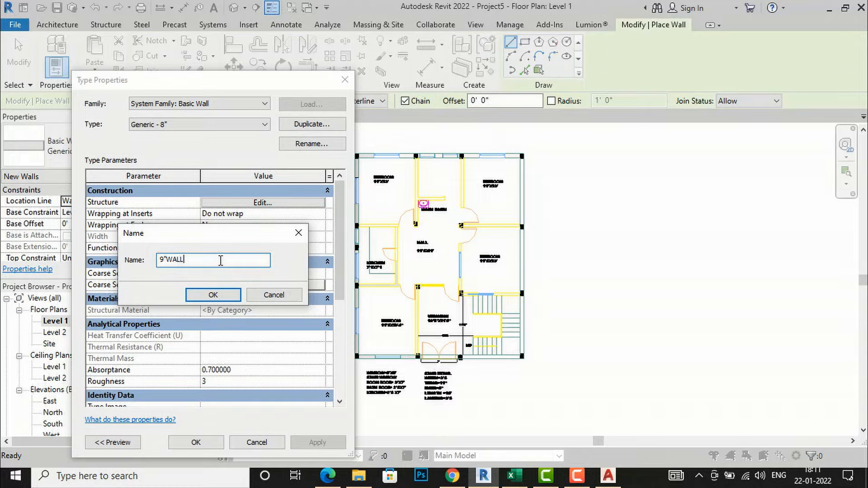
pyautogui.click(216, 297)
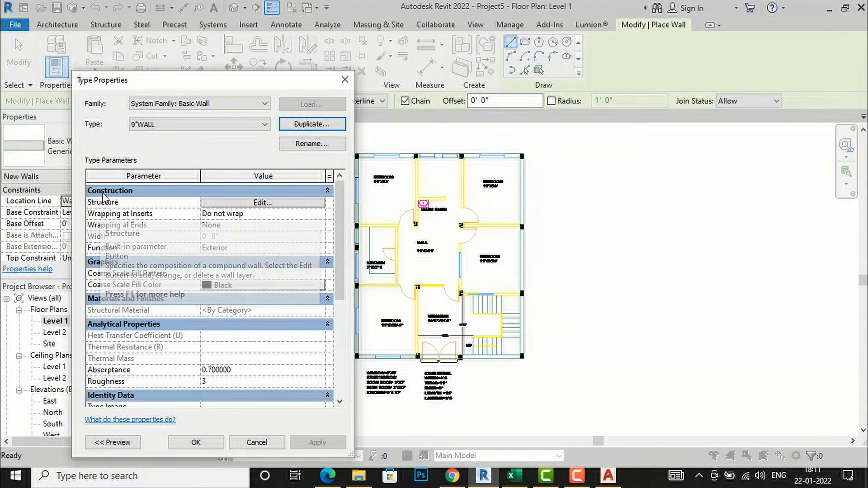
# - Set the 9"WALL structure layer's thickness to 9" and create a new material for that layer
pyautogui.click(227, 205)
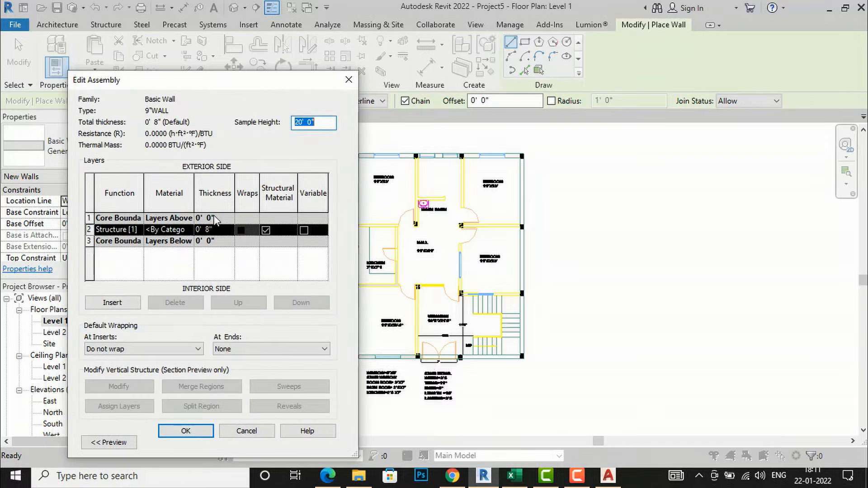
pyautogui.click(210, 229)
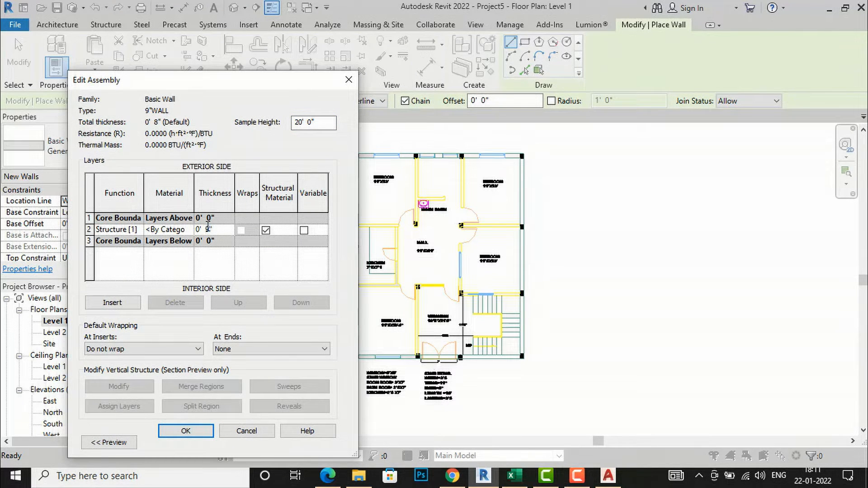
pyautogui.click(192, 230)
pyautogui.click(192, 230)
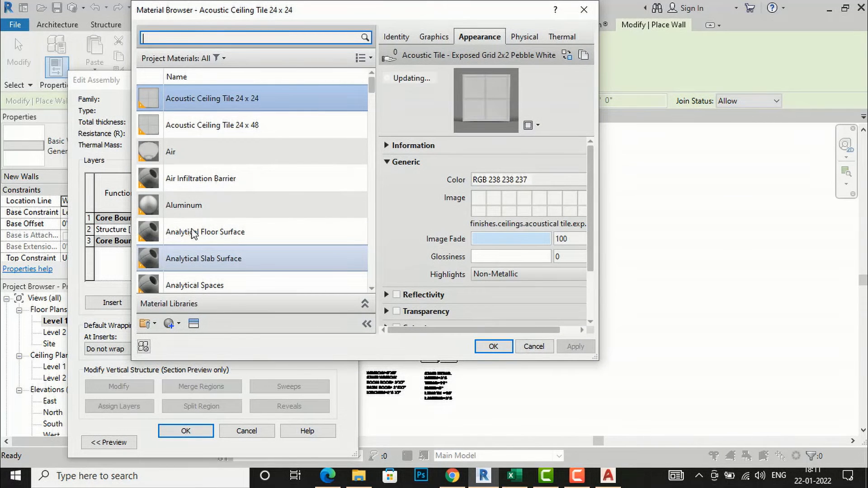
pyautogui.click(180, 324)
pyautogui.click(192, 338)
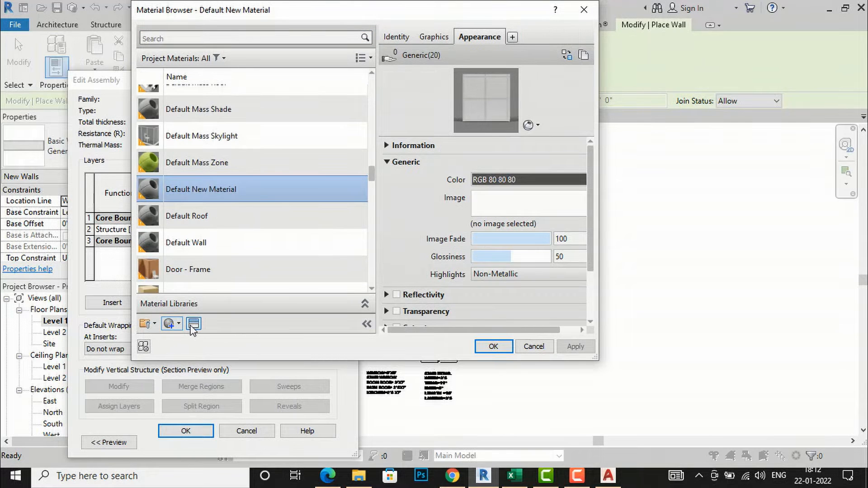
# - Search the appearance assets for WALL PAINT and replace the new material's appearance with Beige from the Appearance Library
pyautogui.click(192, 329)
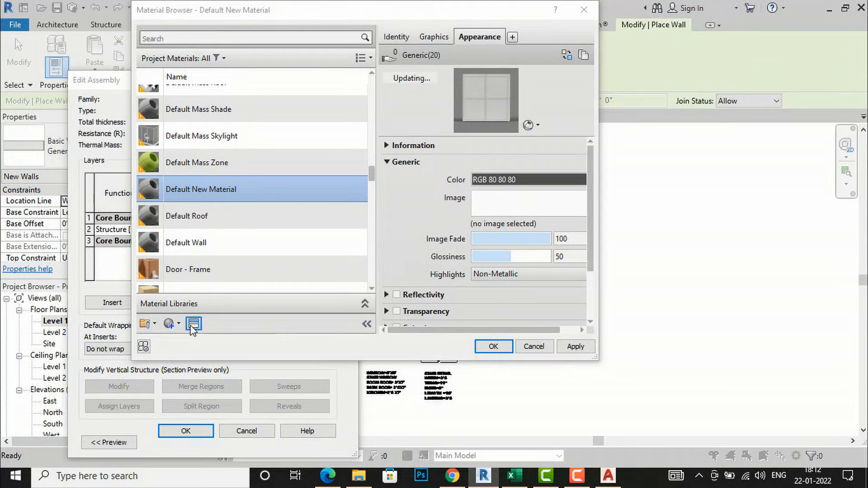
pyautogui.click(532, 86)
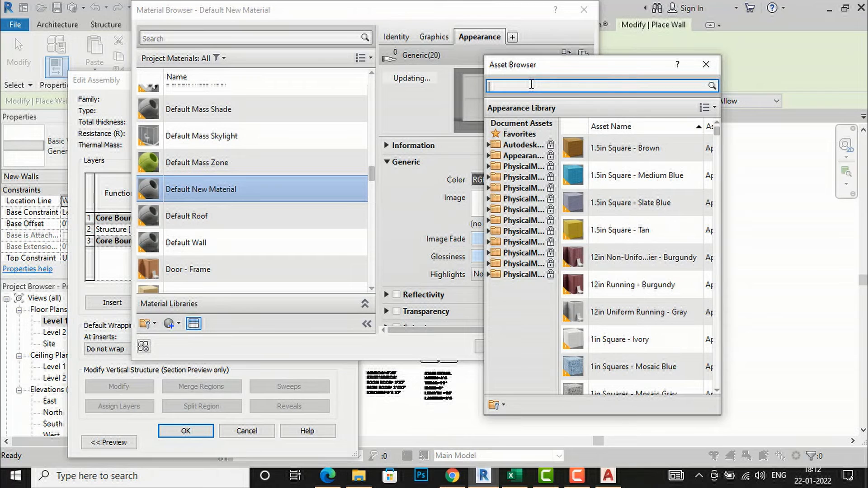
pyautogui.write('WALL')
pyautogui.press('Return')
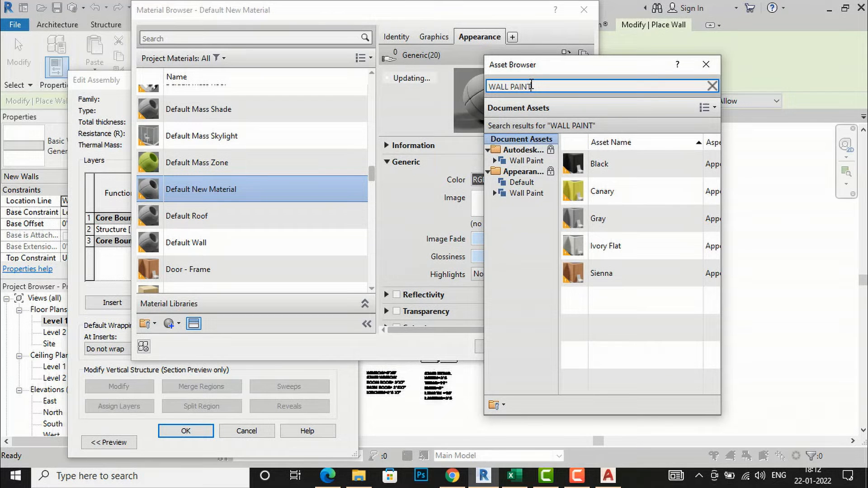
pyautogui.click(526, 194)
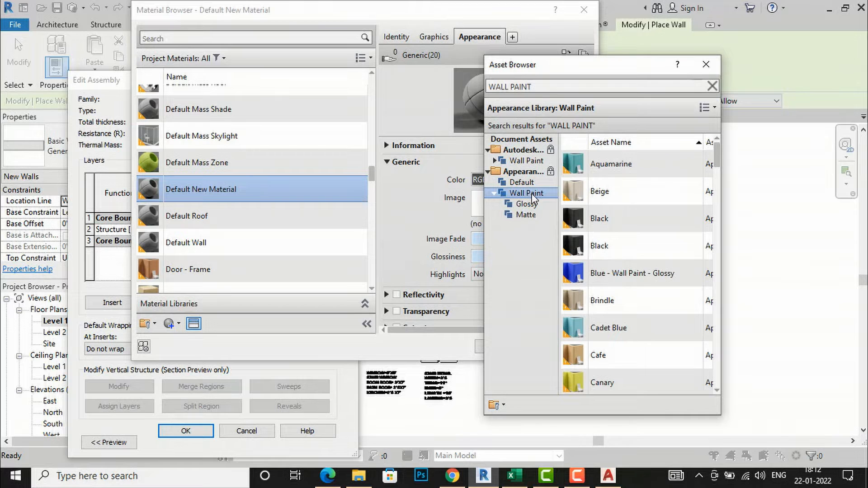
pyautogui.doubleClick(604, 191)
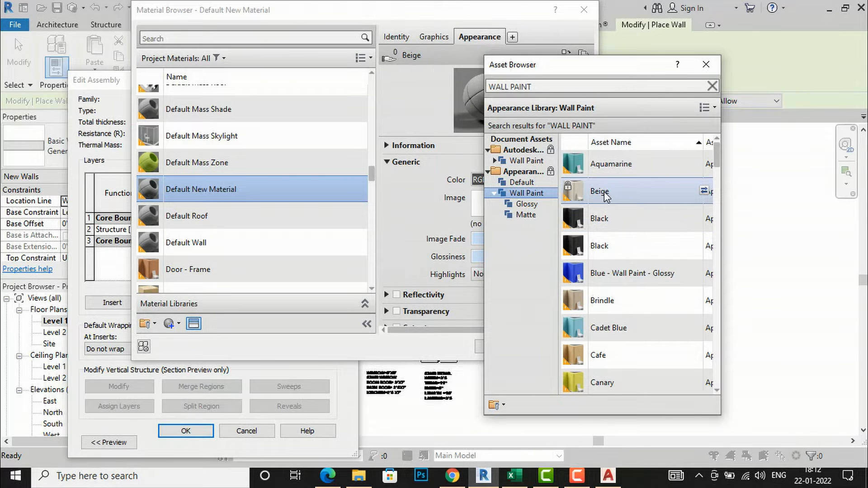
pyautogui.click(706, 64)
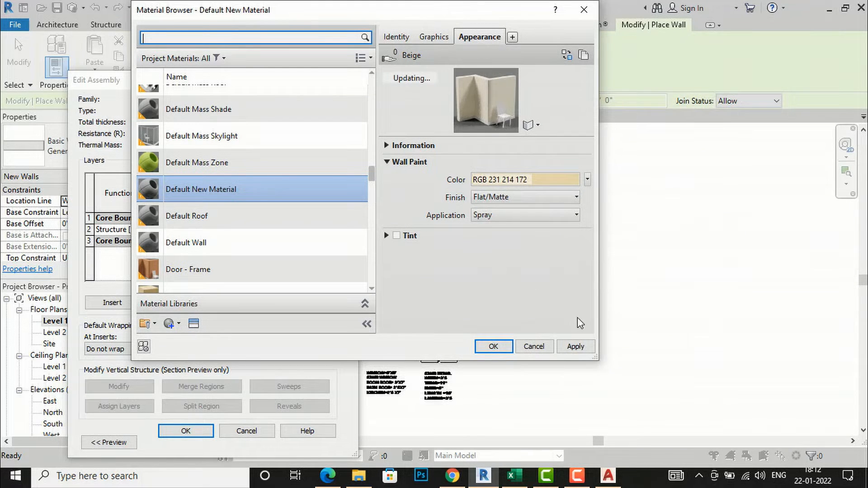
# - Apply the new material to the structure layer and accept the 9"WALL assembly and type properties
pyautogui.click(574, 347)
pyautogui.click(493, 347)
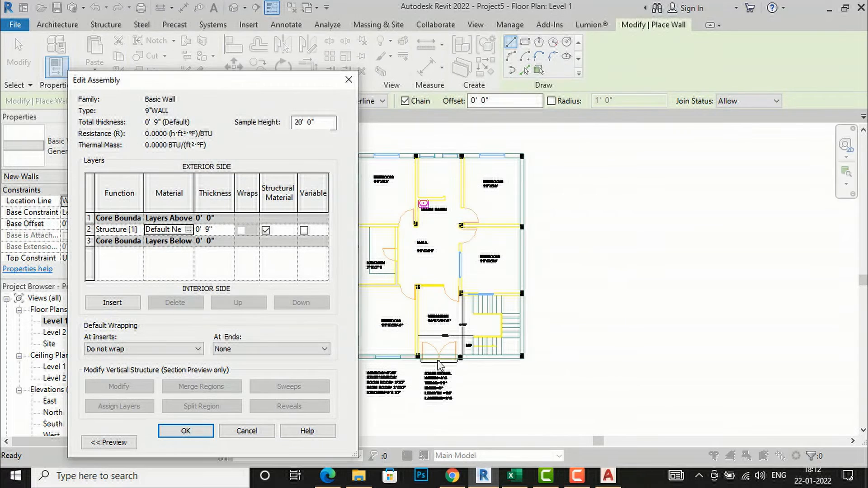
pyautogui.click(186, 431)
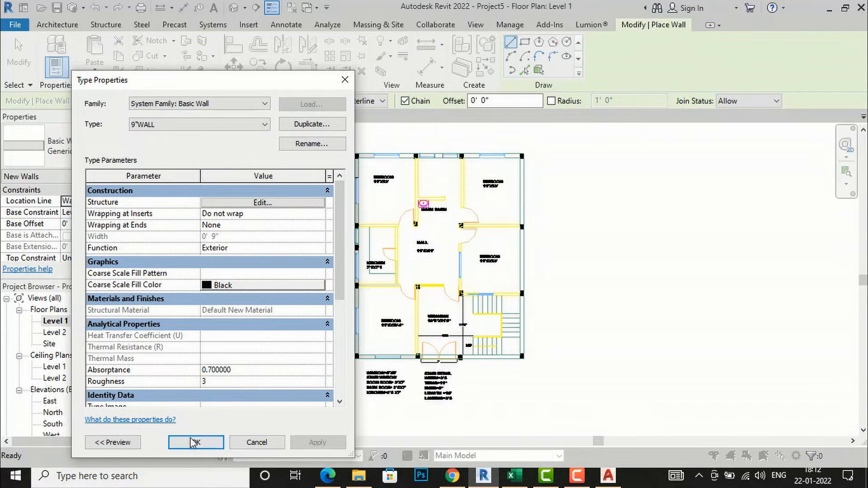
pyautogui.click(193, 444)
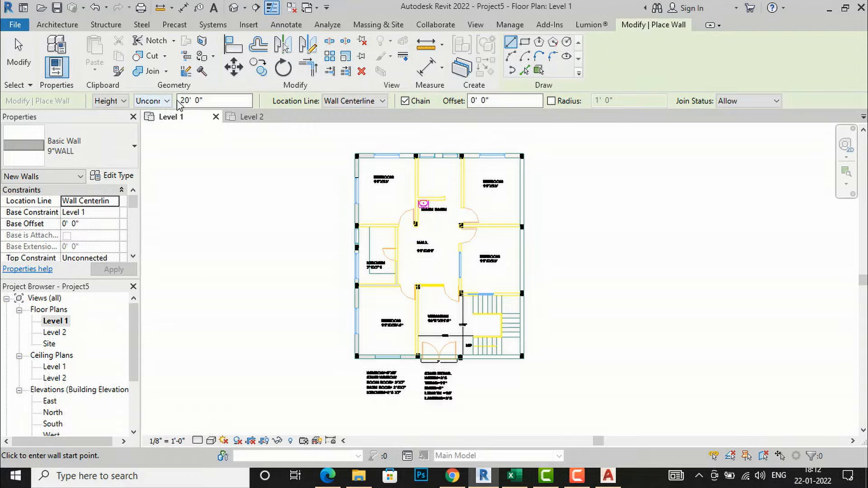
# - Set the unconnected height for new 9"WALL walls to 10' and discard the stray wall start beside the plan
pyautogui.moveTo(203, 101); pyautogui.dragTo(175, 101)
pyautogui.write('10')
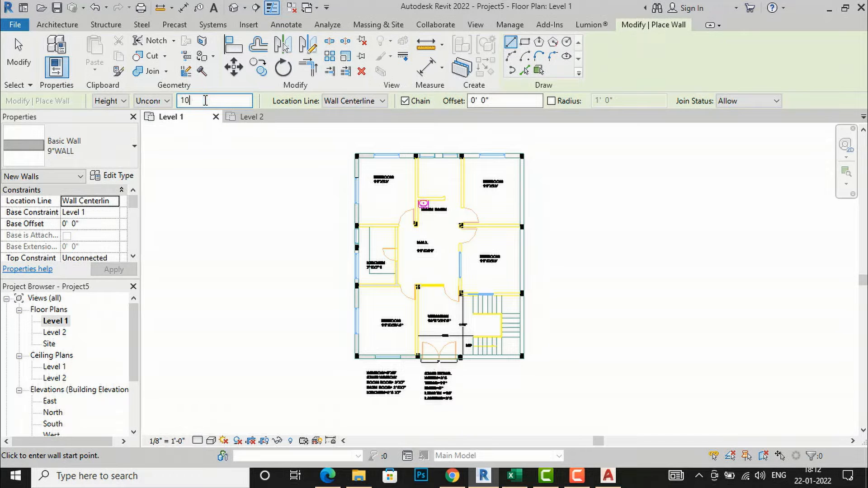
pyautogui.write("'")
pyautogui.click(230, 170)
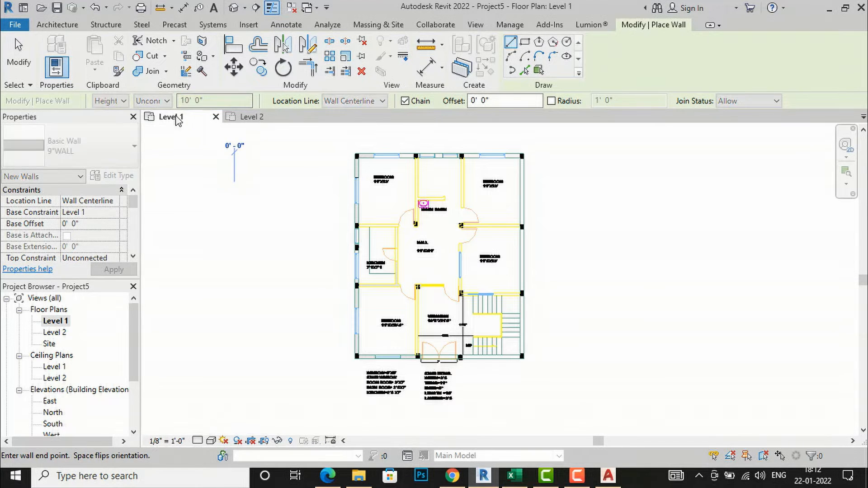
pyautogui.press('Escape')
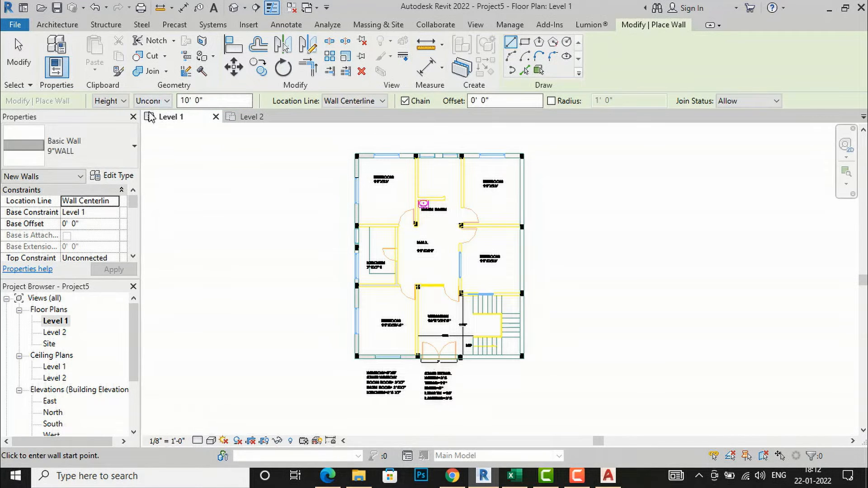
pyautogui.click(154, 100)
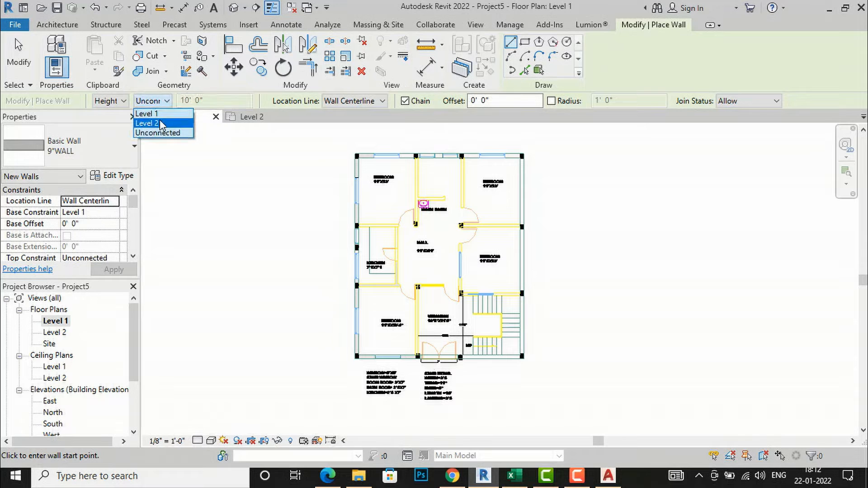
pyautogui.click(226, 105)
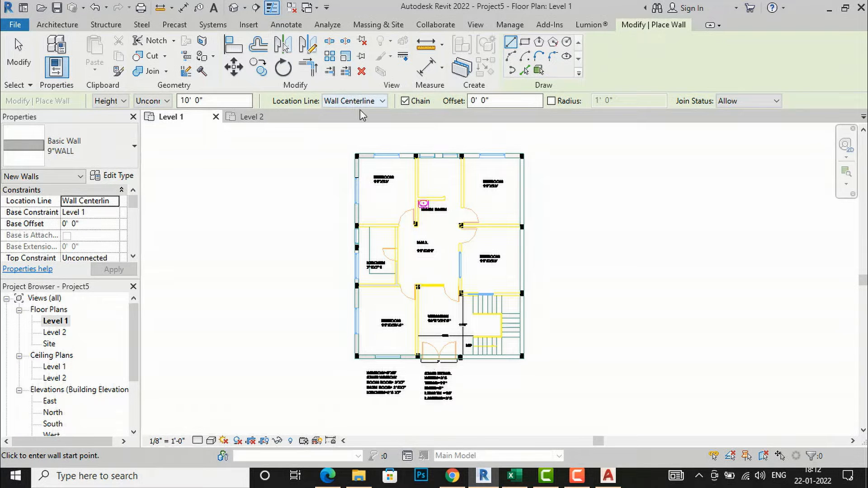
# - Draw a 9" wall about 11'-4" long below the lower-left bedroom, from the verandah-side column to the plan's lower-left corner column
pyautogui.scroll(1, 490, 371)
pyautogui.scroll(1, 489, 371)
pyautogui.scroll(1, 465, 368)
pyautogui.scroll(1, 351, 365)
pyautogui.scroll(1, 312, 411)
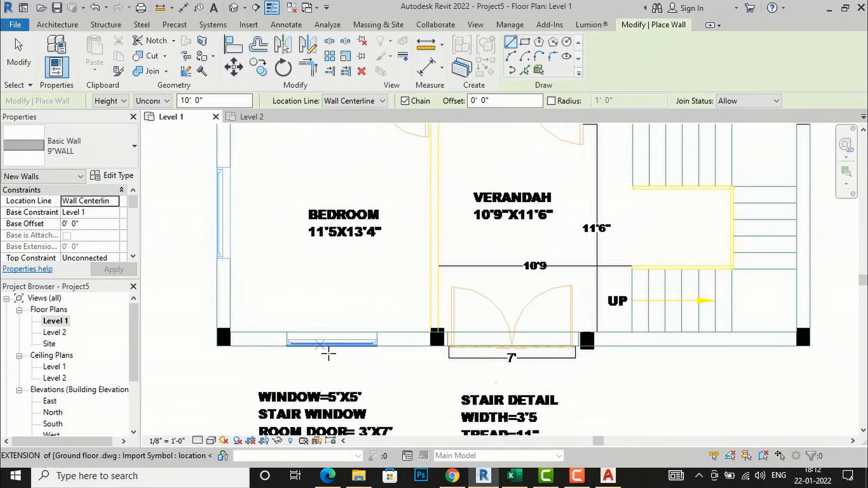
pyautogui.scroll(1, 377, 354)
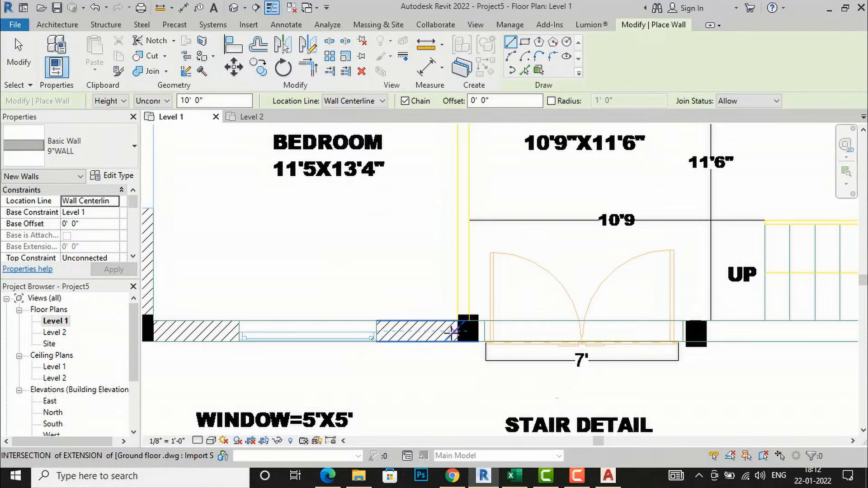
pyautogui.click(455, 332)
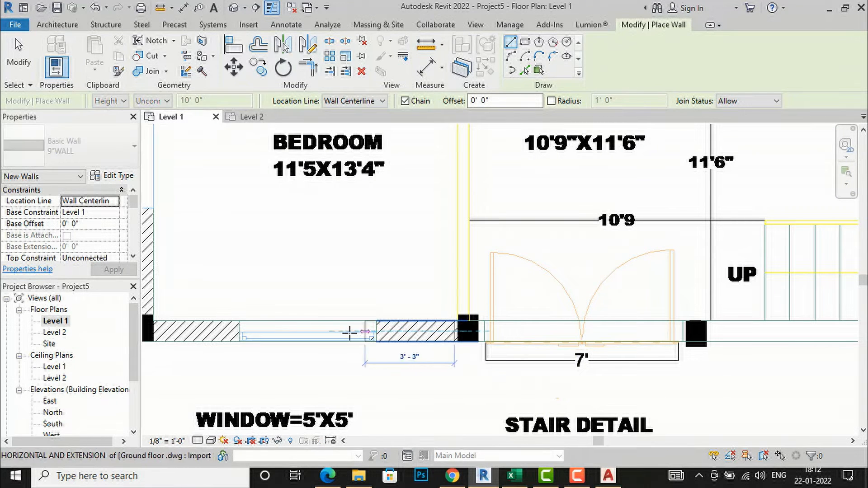
pyautogui.scroll(-1, 421, 333)
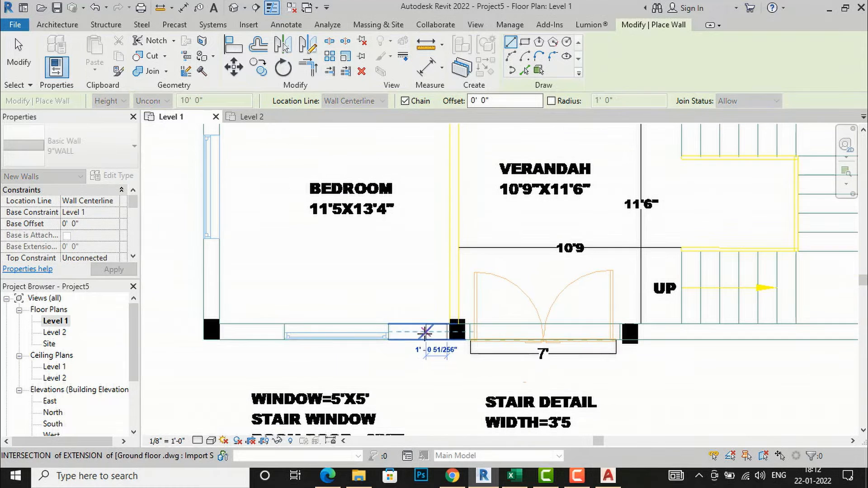
pyautogui.click(211, 333)
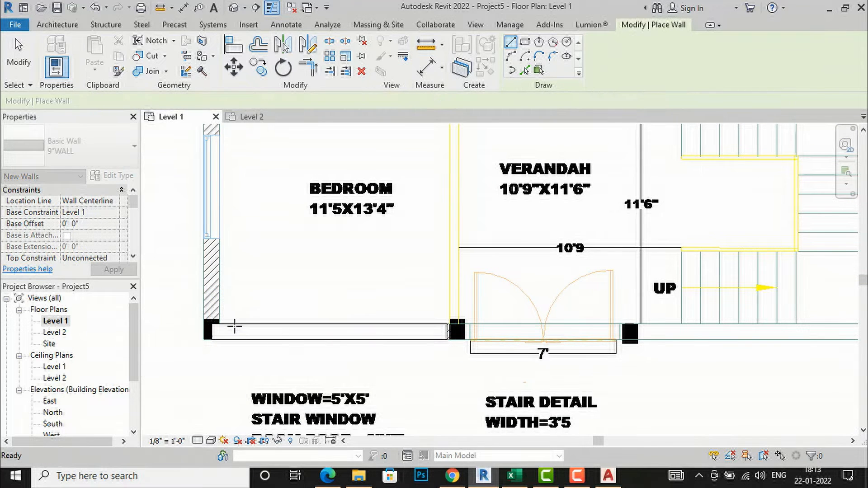
pyautogui.press('Escape')
# - Stretch the lower wall's verandah-side end along the front of the plan to the lower-right outer corner
pyautogui.scroll(2, 451, 342)
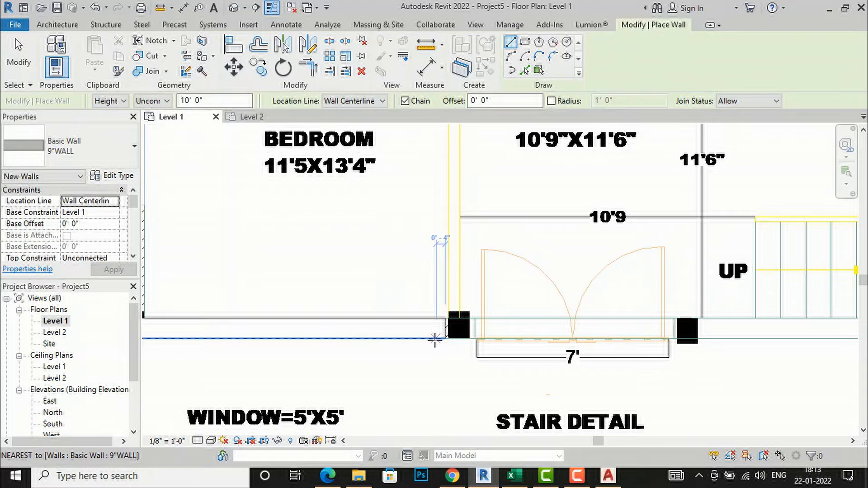
pyautogui.press('Escape')
pyautogui.click(421, 326)
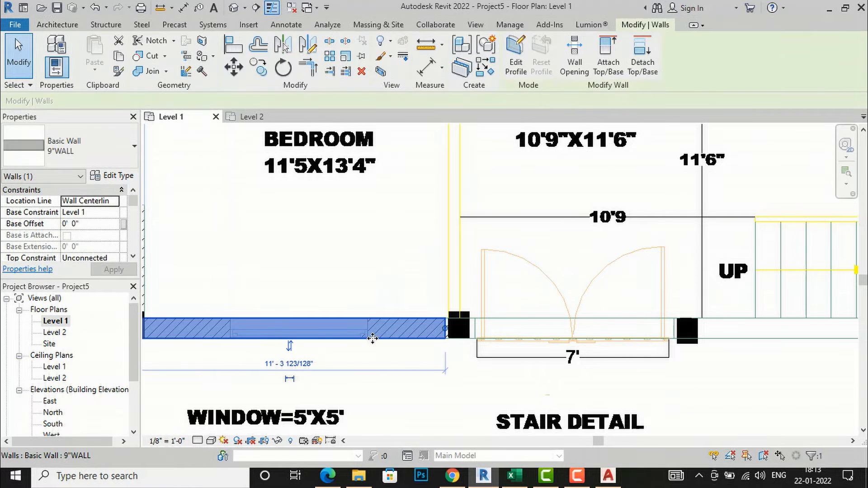
pyautogui.scroll(-2, 402, 339)
pyautogui.moveTo(420, 335); pyautogui.dragTo(799, 331)
pyautogui.press('Escape')
pyautogui.scroll(-3, 393, 408)
pyautogui.scroll(-2, 304, 401)
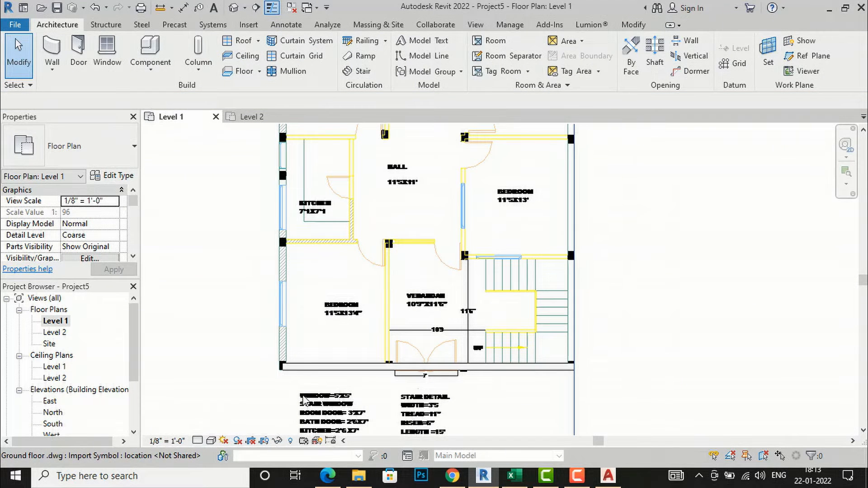
# - Draw a 9" wall centred on the plan's left exterior wall, from just above the lower-left column to the upper-left corner
pyautogui.click(53, 53)
pyautogui.scroll(4, 288, 362)
pyautogui.scroll(3, 292, 366)
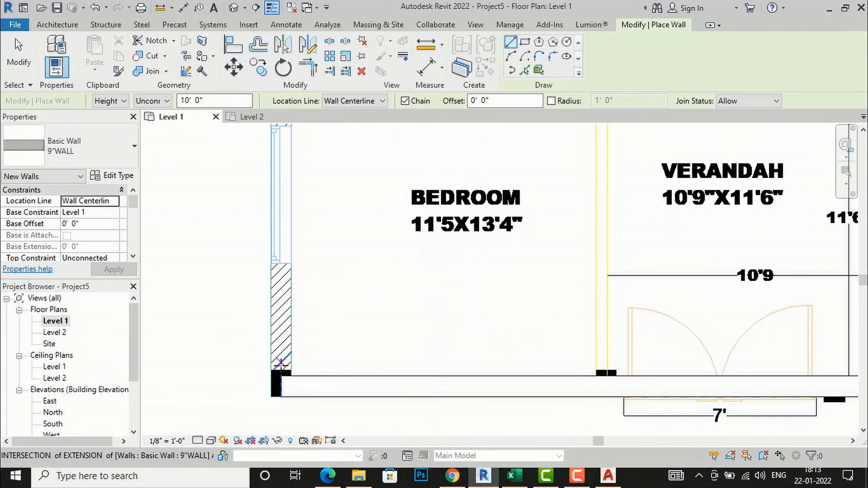
pyautogui.scroll(3, 281, 367)
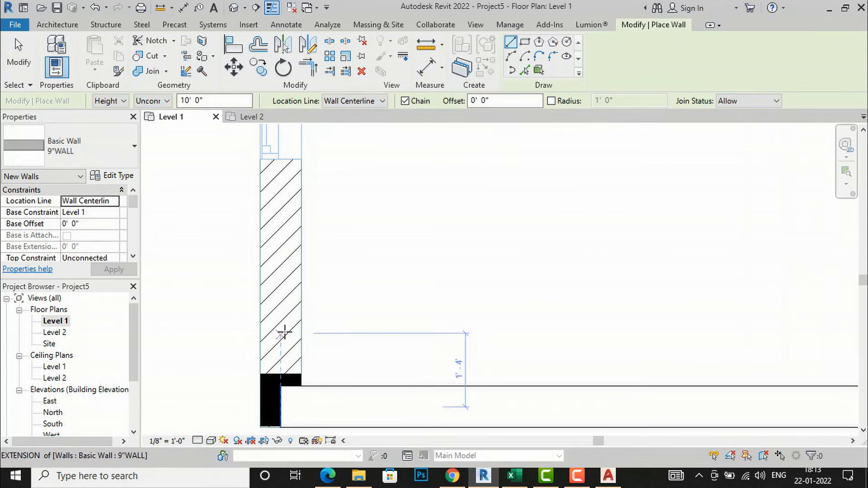
pyautogui.click(280, 340)
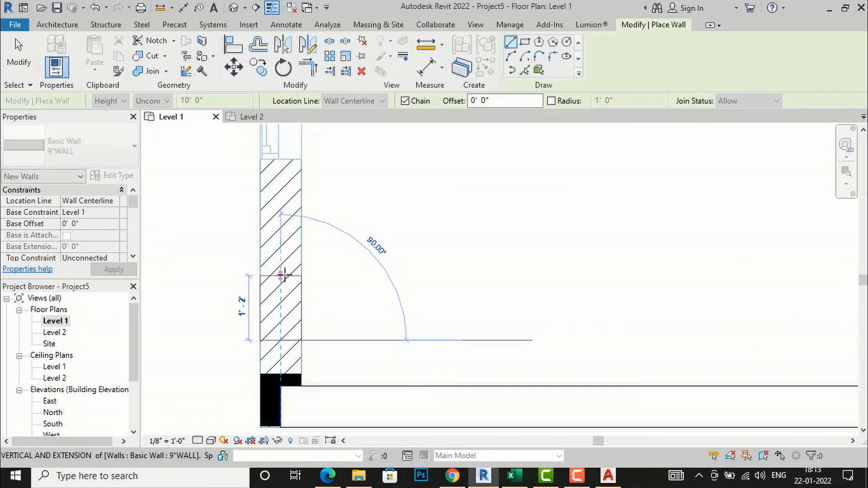
pyautogui.scroll(-6, 279, 362)
pyautogui.scroll(-2, 273, 362)
pyautogui.scroll(6, 274, 205)
pyautogui.click(274, 205)
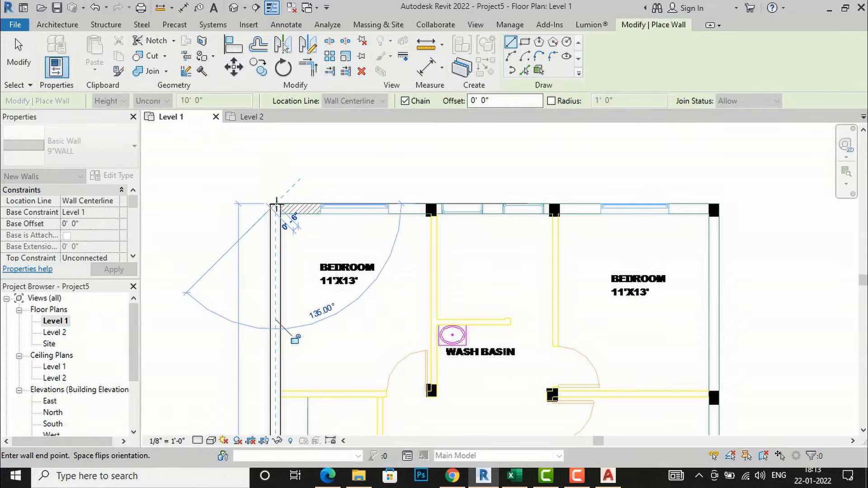
pyautogui.press('Escape')
# - Trim/extend the left and lower exterior walls so they meet in a corner at the plan's lower left
pyautogui.scroll(-5, 280, 187)
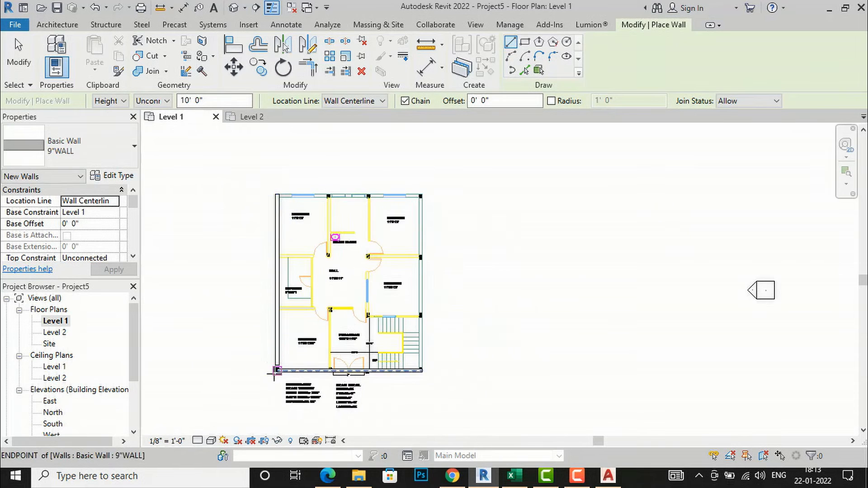
pyautogui.scroll(3, 280, 376)
pyautogui.click(308, 68)
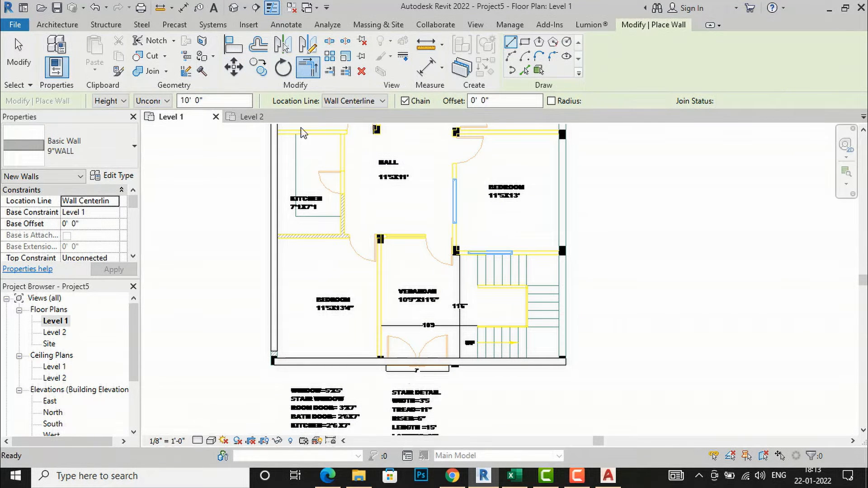
pyautogui.click(288, 362)
pyautogui.click(278, 339)
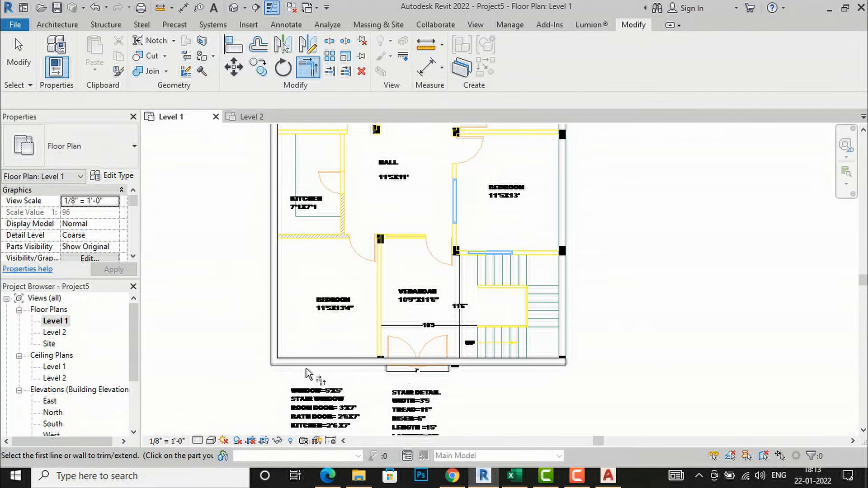
pyautogui.scroll(-4, 317, 308)
pyautogui.press('Escape')
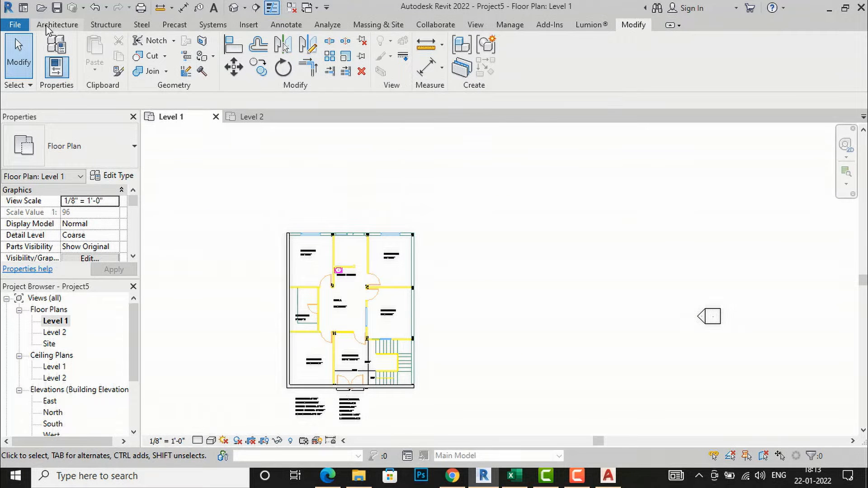
# - Draw a 9" wall centred on the plan's rear exterior wall, from the upper-left corner to the upper-right corner column
pyautogui.press('Escape')
pyautogui.press('w')
pyautogui.press('a')
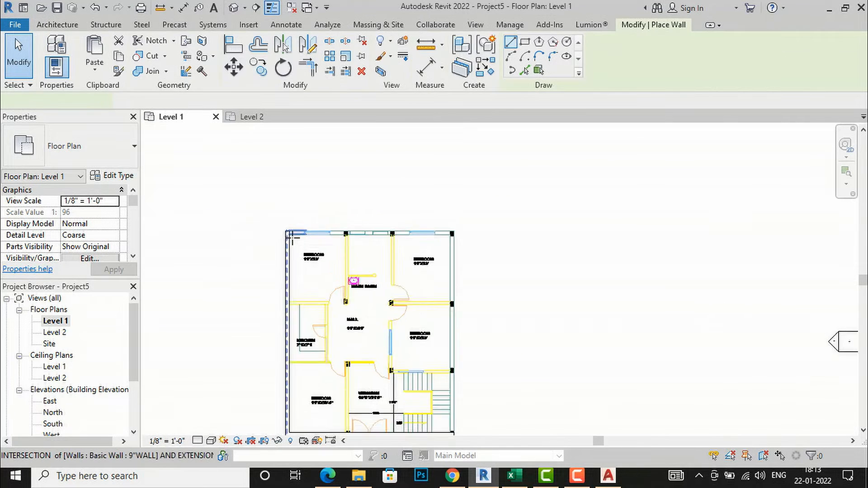
pyautogui.scroll(6, 295, 234)
pyautogui.click(263, 236)
pyautogui.scroll(-5, 265, 236)
pyautogui.scroll(3, 541, 237)
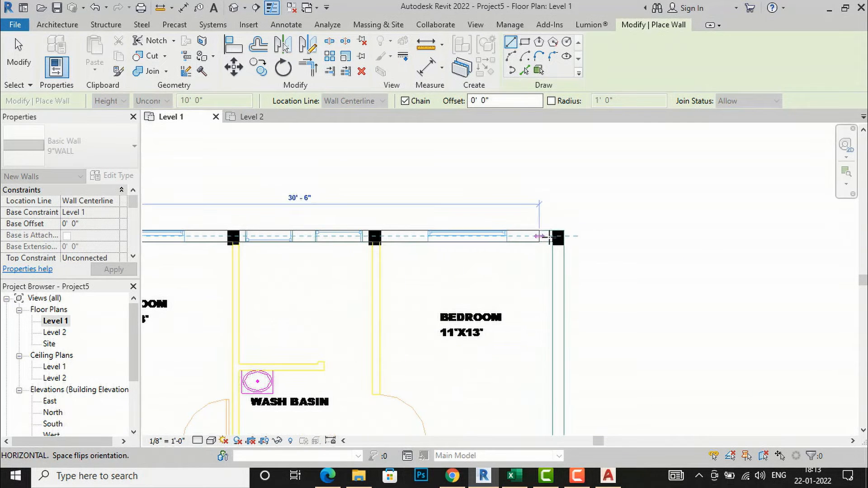
pyautogui.click(559, 237)
pyautogui.press('Escape')
pyautogui.press('Escape')
pyautogui.scroll(-6, 452, 203)
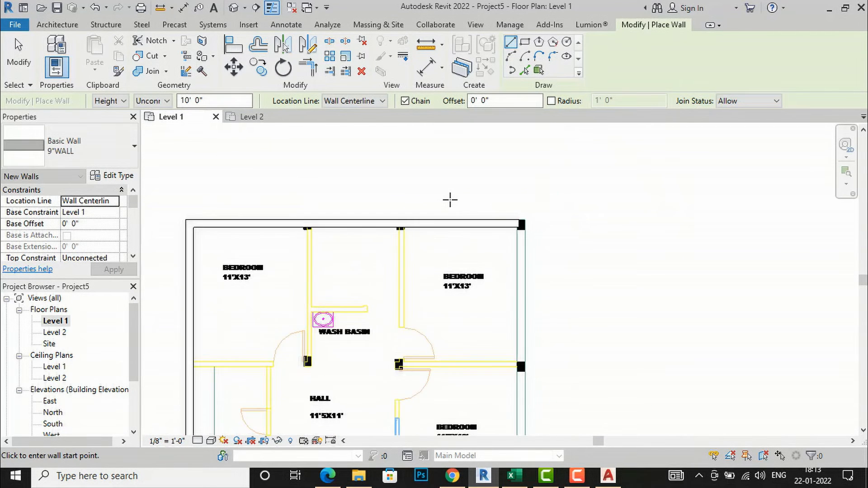
# - Draw a 9" wall along the plan's right exterior wall, from the lower-right corner column to the upper-right corner
pyautogui.scroll(3, 480, 329)
pyautogui.scroll(4, 458, 338)
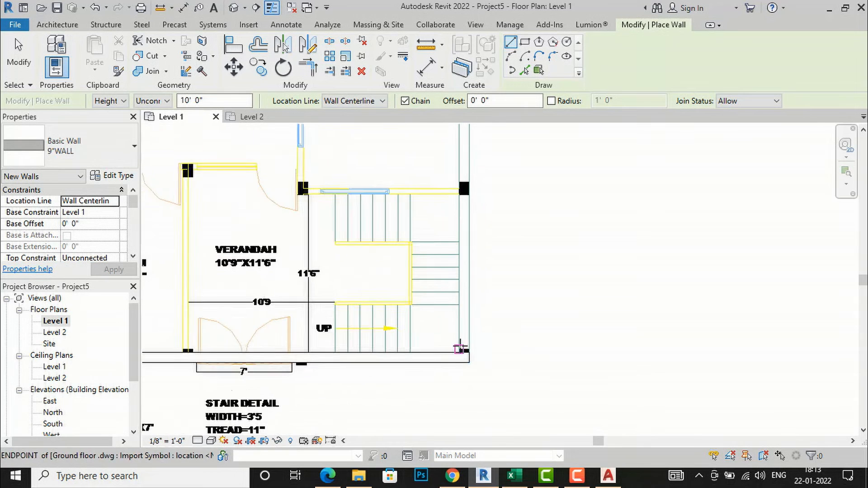
pyautogui.click(469, 357)
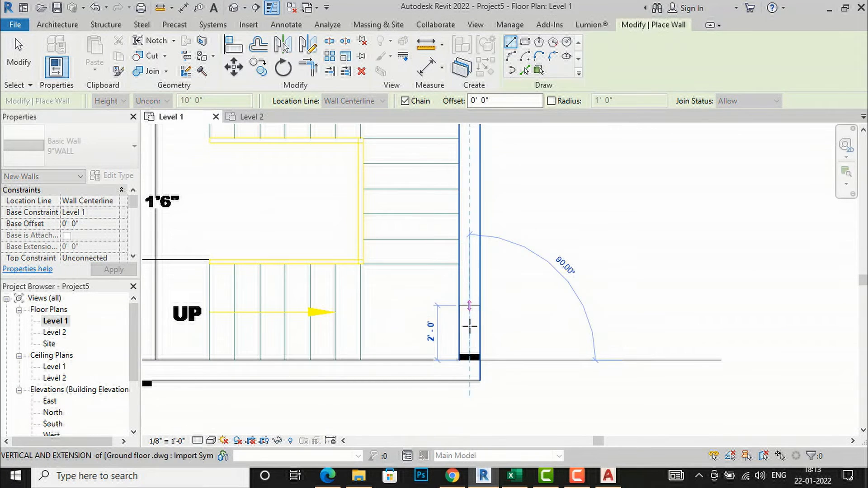
pyautogui.scroll(-5, 471, 344)
pyautogui.scroll(2, 462, 243)
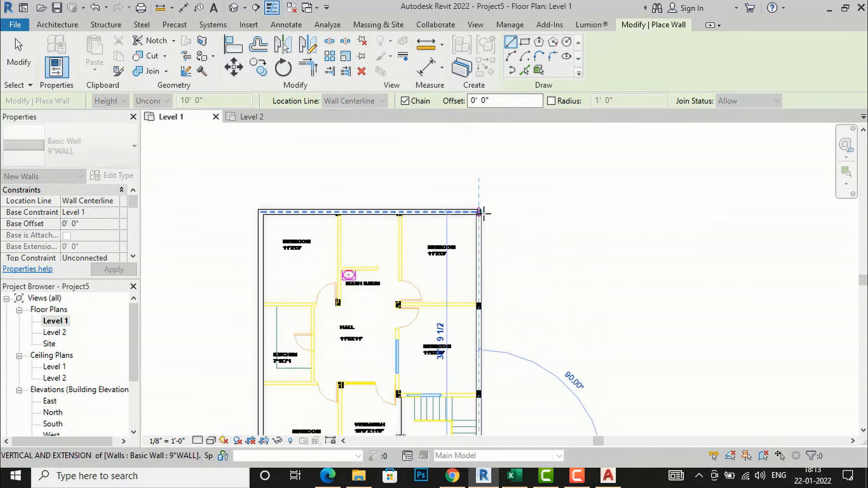
pyautogui.click(480, 210)
pyautogui.press('Escape')
pyautogui.press('Escape')
pyautogui.scroll(-2, 394, 213)
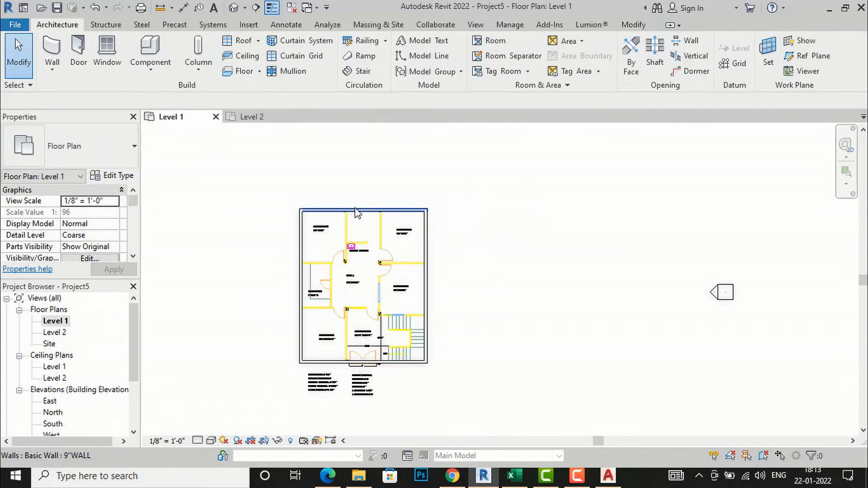
# - Set the Level 1 floor plan's visual style to Wireframe
pyautogui.scroll(1, 343, 369)
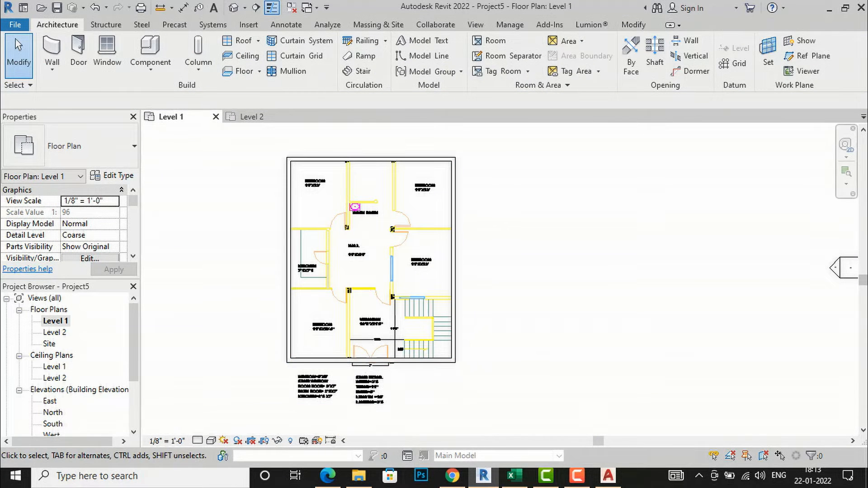
pyautogui.click(212, 441)
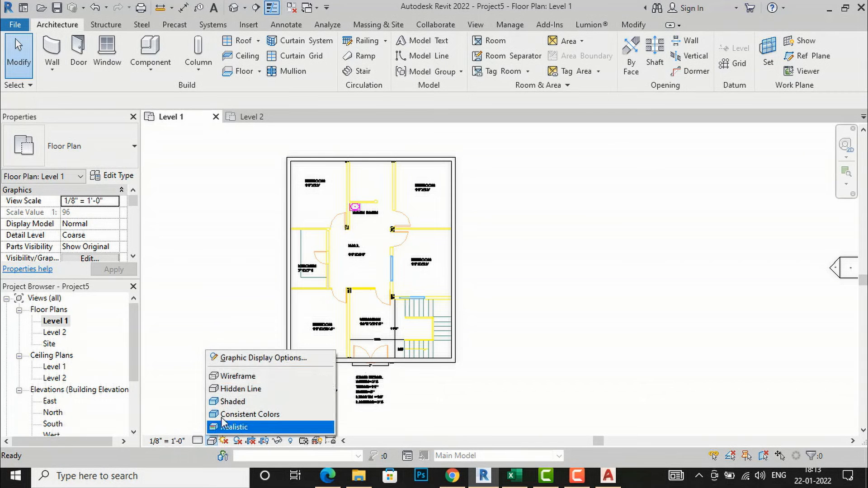
pyautogui.click(242, 376)
pyautogui.scroll(3, 296, 325)
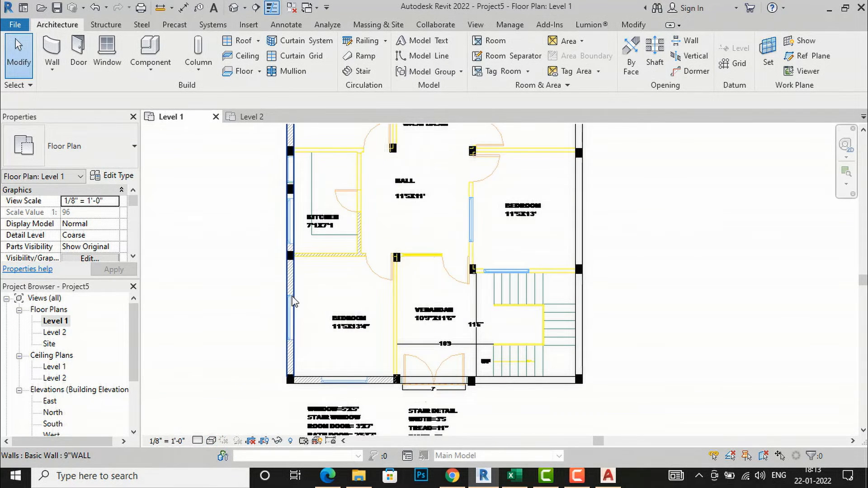
pyautogui.scroll(2, 293, 301)
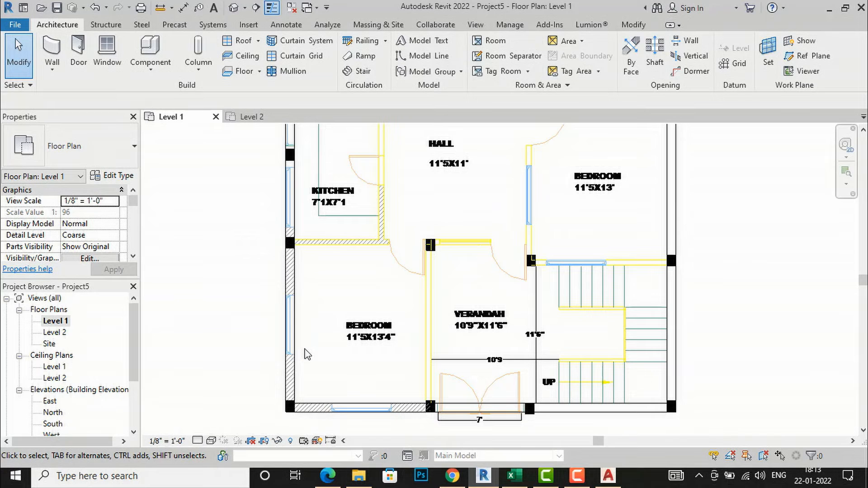
# - Duplicate the Window-Casement-Double 48" x 60" window type as 48" x 60" 2 and set its width to 5'
pyautogui.click(103, 56)
pyautogui.click(90, 156)
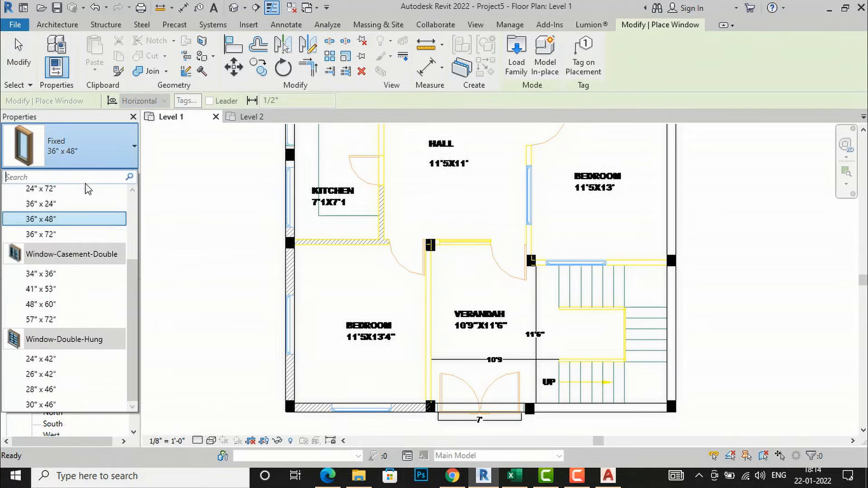
pyautogui.click(57, 309)
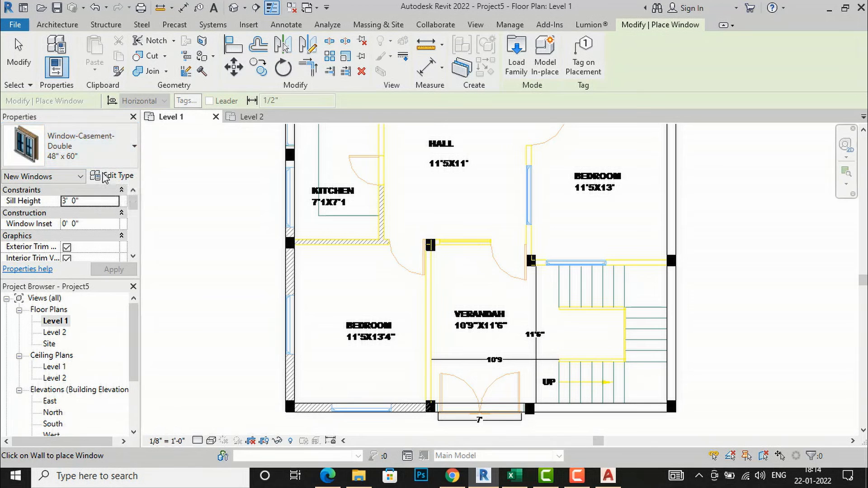
pyautogui.click(288, 325)
pyautogui.click(113, 175)
pyautogui.click(298, 125)
pyautogui.click(214, 295)
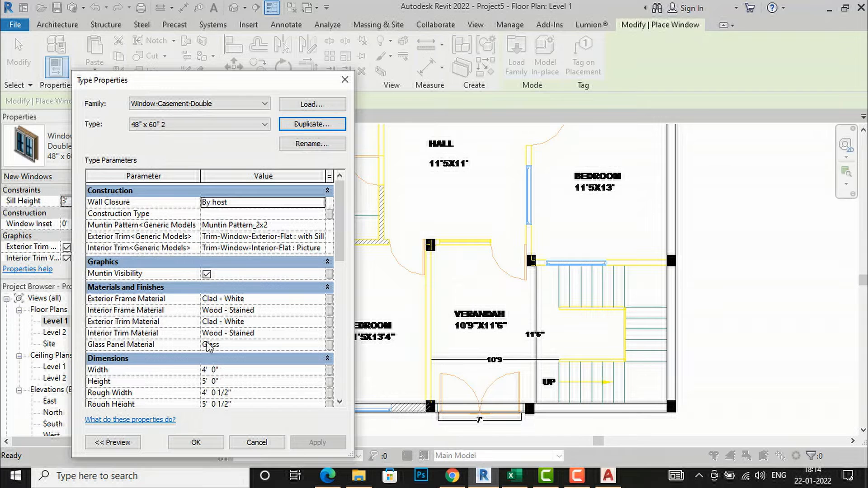
pyautogui.scroll(-1, 209, 377)
pyautogui.click(228, 347)
pyautogui.write('5')
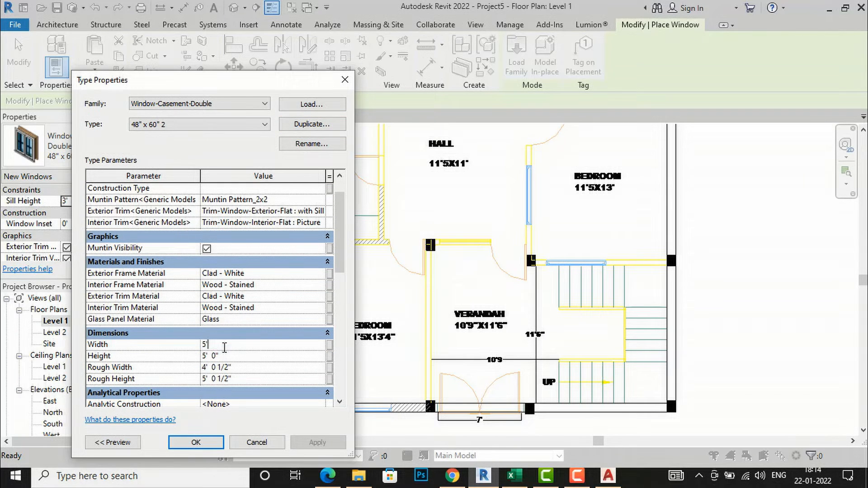
pyautogui.click(199, 445)
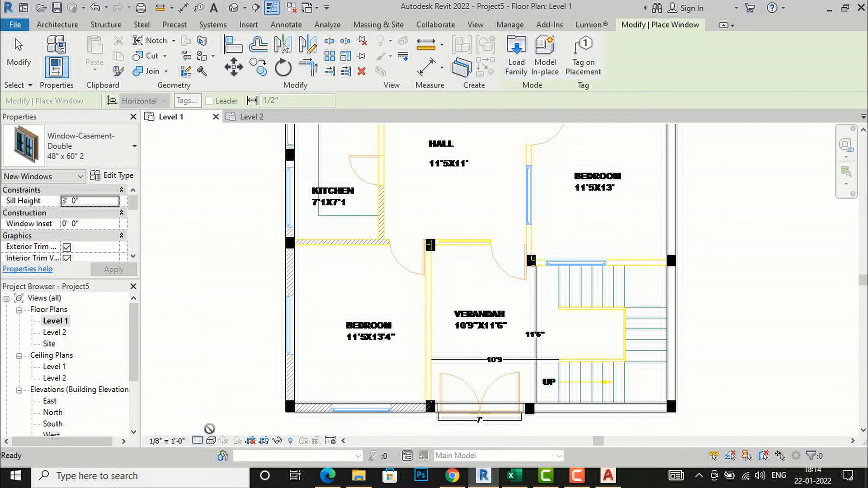
# - Place 48" x 60" 2 casement windows in the left exterior wall at the lower-left bedroom and kitchen window openings
pyautogui.scroll(1, 289, 326)
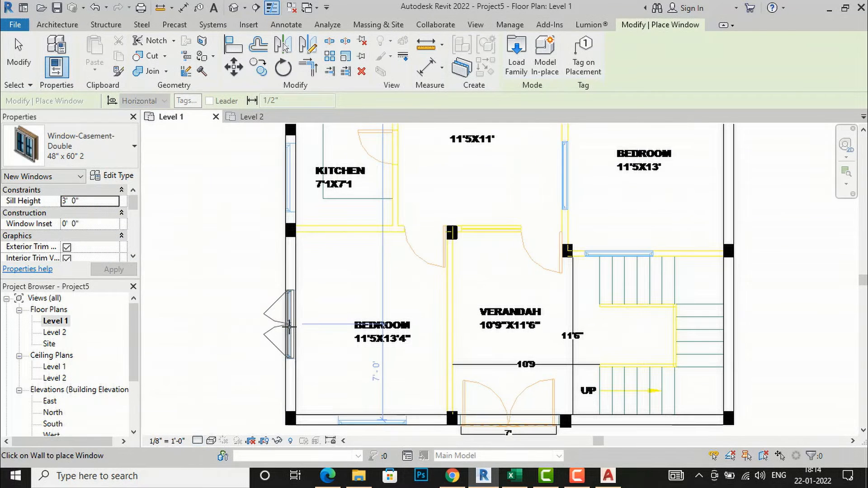
pyautogui.click(160, 322)
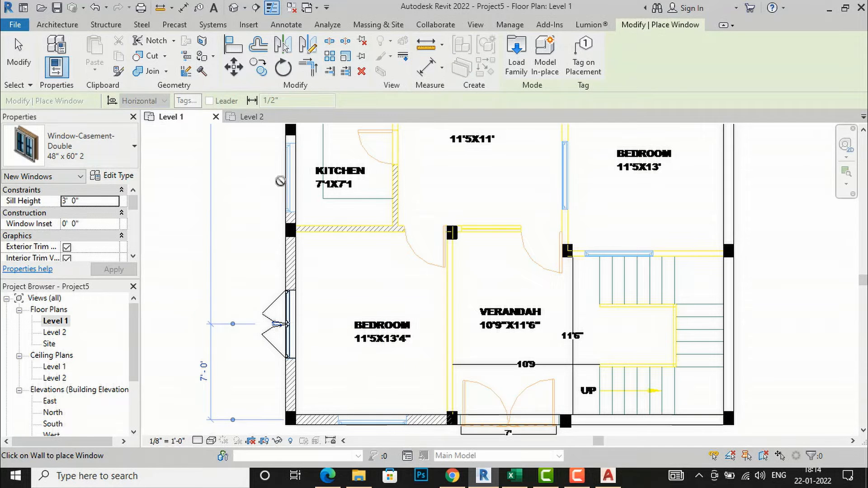
pyautogui.click(287, 180)
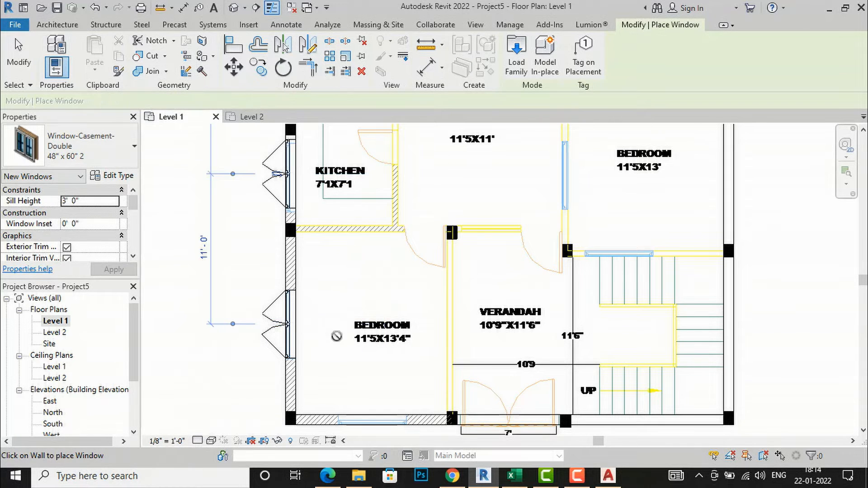
# - Place a 48" x 60" 2 casement window in the lower-left bedroom's front wall and finish placing windows
pyautogui.scroll(-2, 354, 273)
pyautogui.scroll(2, 362, 362)
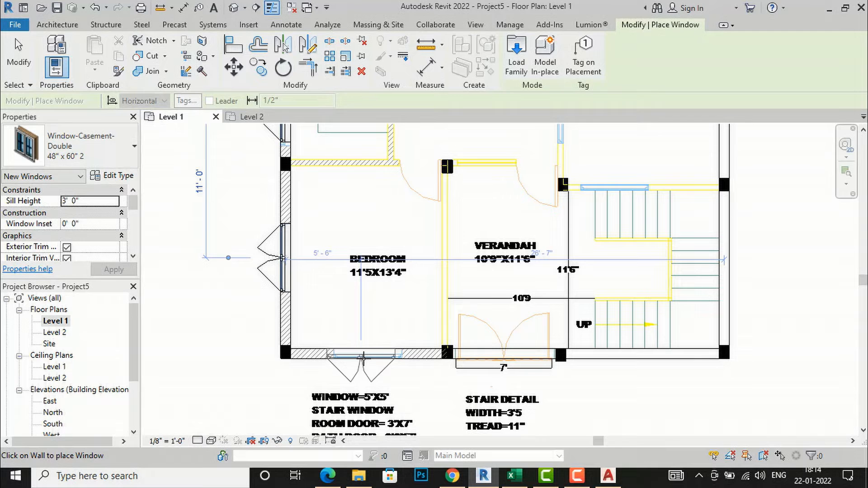
pyautogui.click(368, 357)
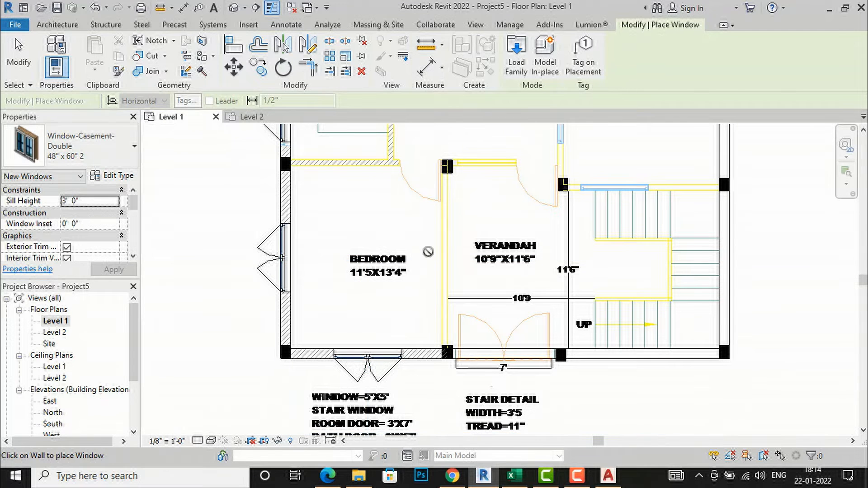
pyautogui.press('Escape')
pyautogui.press('Escape')
pyautogui.scroll(-2, 291, 330)
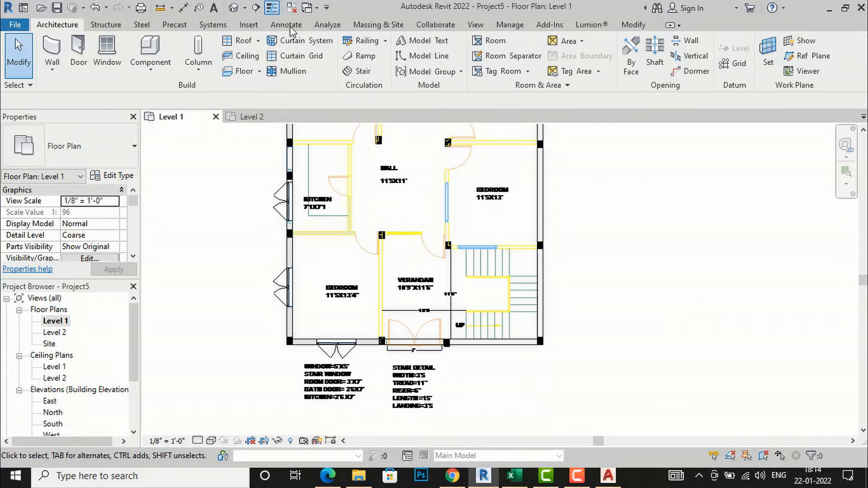
# - Open the default 3D view and turn the model to face the left-front corner with the placed windows
pyautogui.click(237, 9)
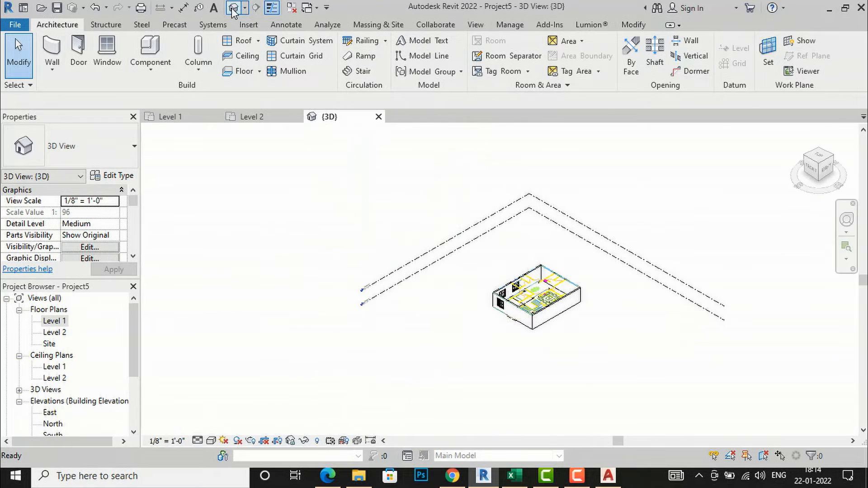
pyautogui.scroll(5, 517, 312)
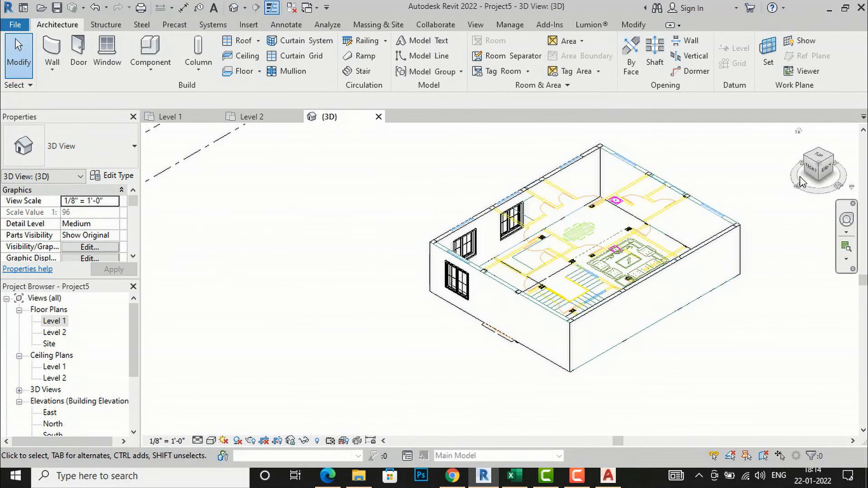
pyautogui.moveTo(811, 174); pyautogui.dragTo(302, 166)
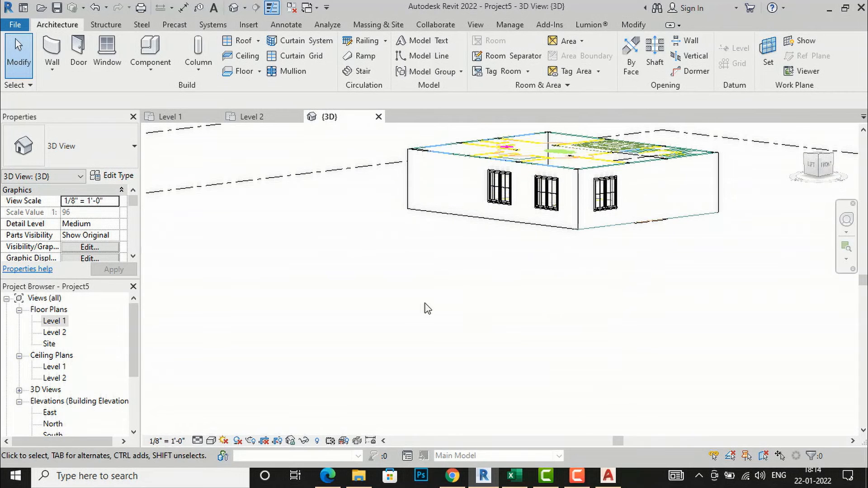
pyautogui.scroll(5, 506, 231)
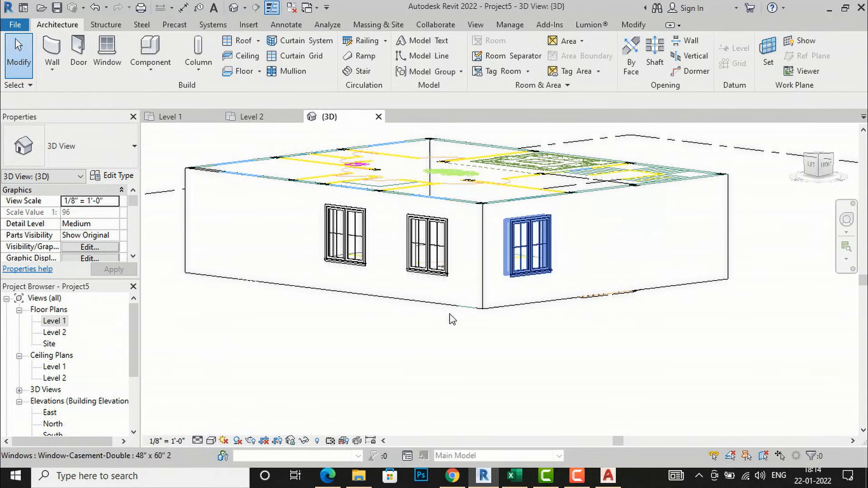
# - Set the 3D view's visual style to Realistic and inspect the windows in the left and front walls
pyautogui.click(211, 441)
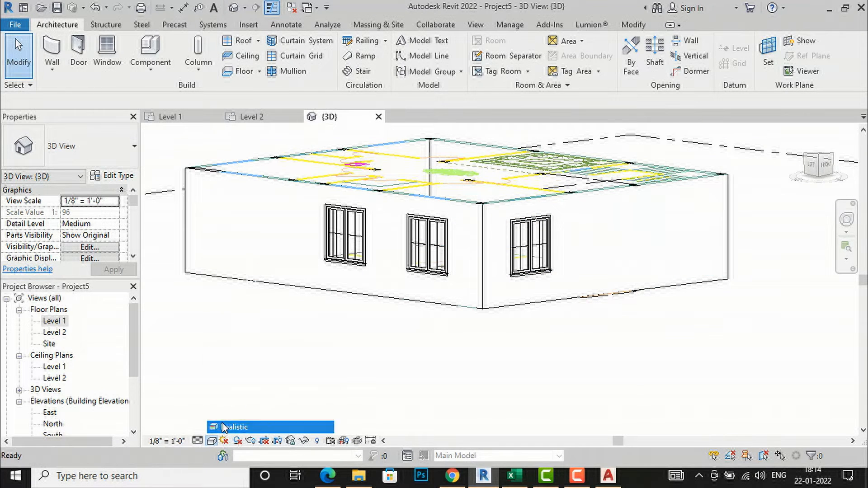
pyautogui.click(226, 425)
pyautogui.scroll(2, 533, 230)
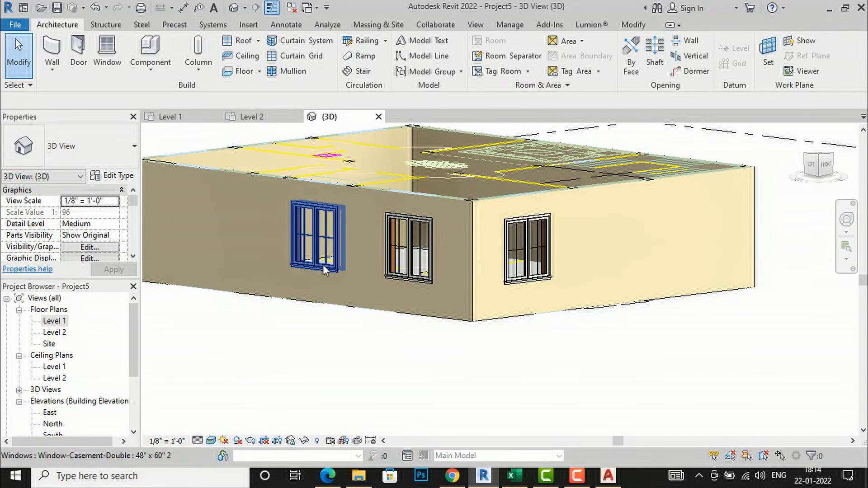
pyautogui.scroll(-2, 501, 182)
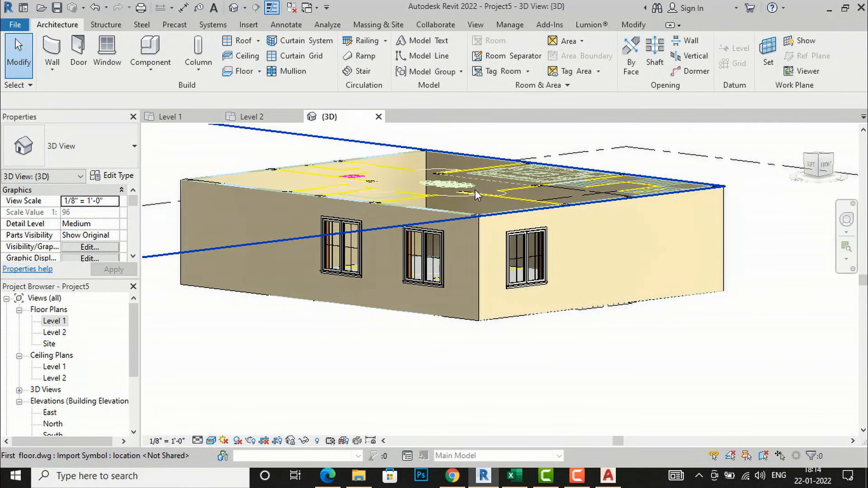
pyautogui.keyDown('shift'); pyautogui.moveTo(440, 302); pyautogui.dragTo(411, 331, button='middle'); pyautogui.keyUp('shift')
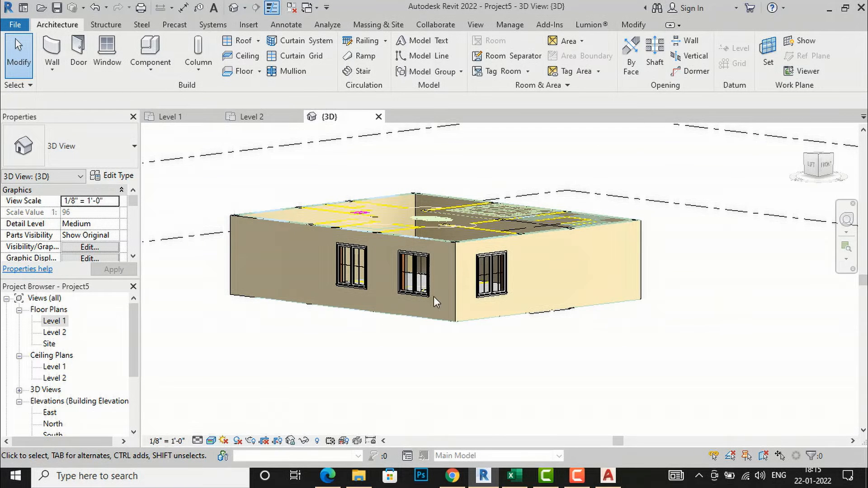
# - Bring up the commands for inserting files and loading families into the project
pyautogui.click(249, 25)
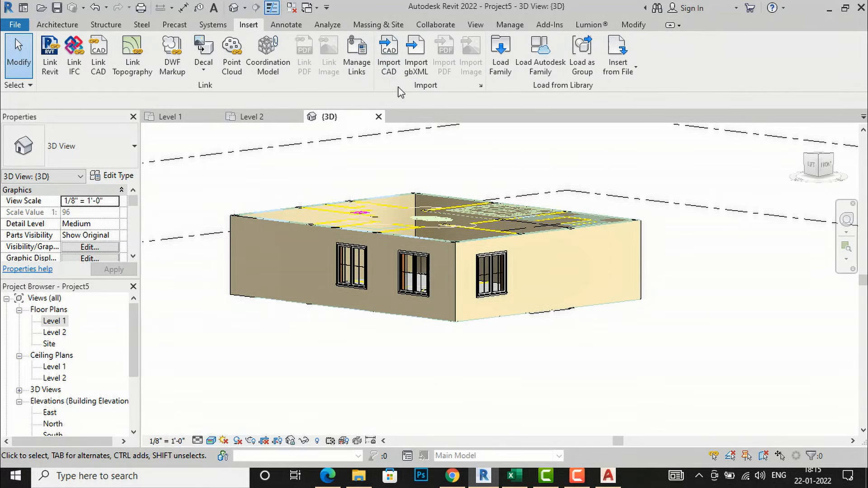